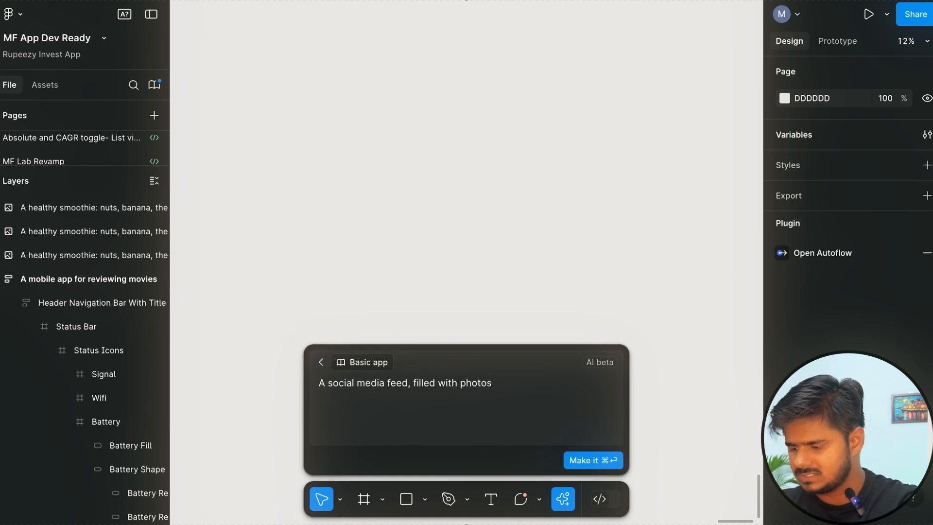
Generate a mobile screen with the Basic app kit from the prompt "A social media feed, filled with photos" and review it.
click(575, 460)
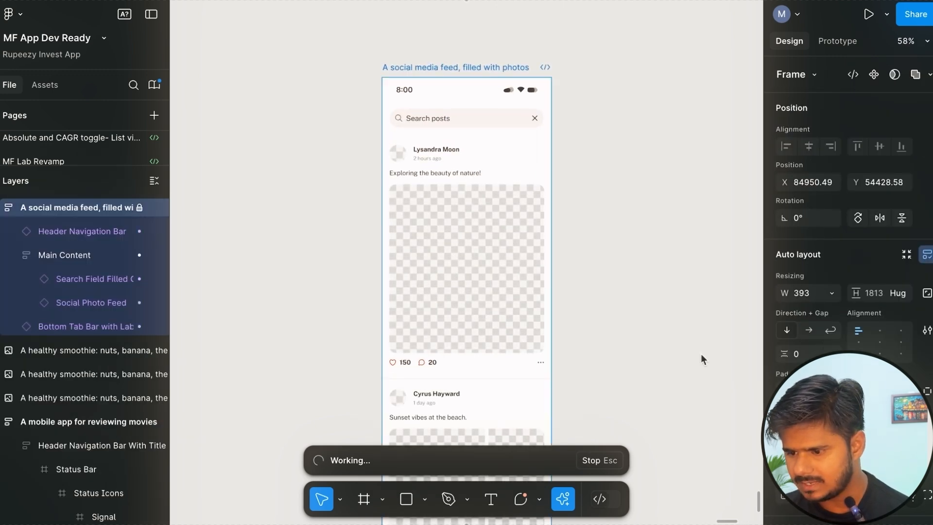
scroll(591, 276, right, 2)
scroll(591, 276, down, 1)
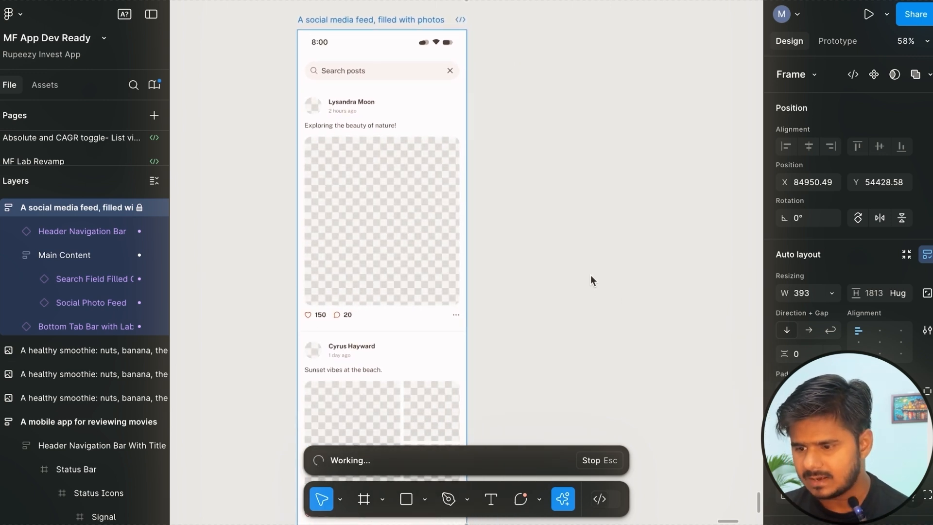
scroll(443, 255, down, 3)
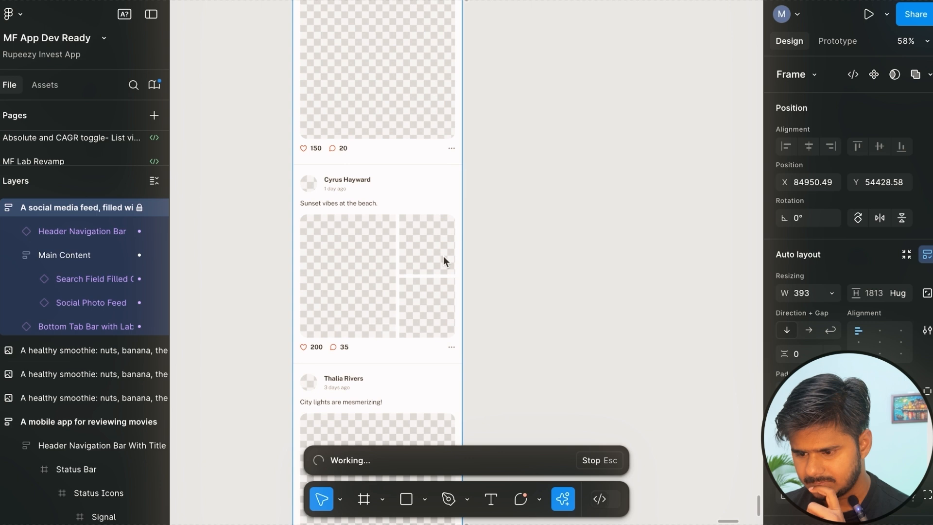
scroll(443, 256, down, 2)
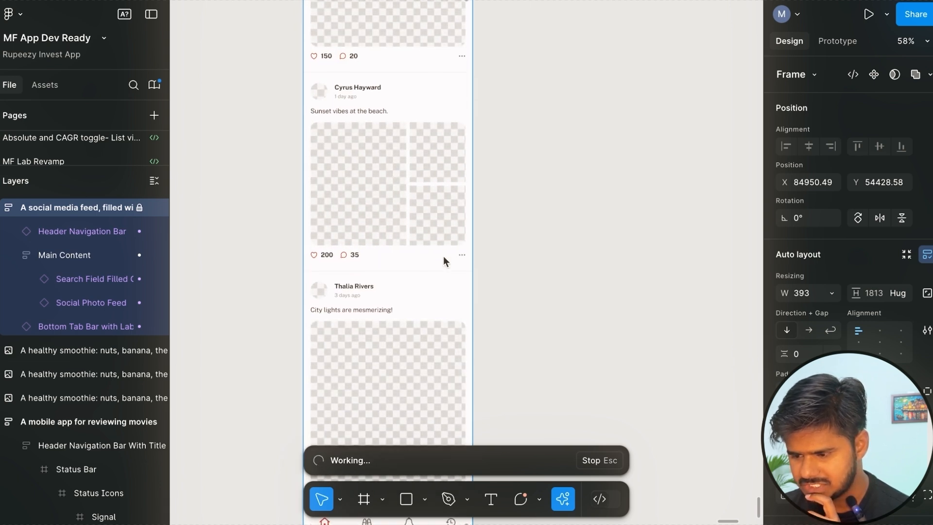
scroll(443, 256, up, 5)
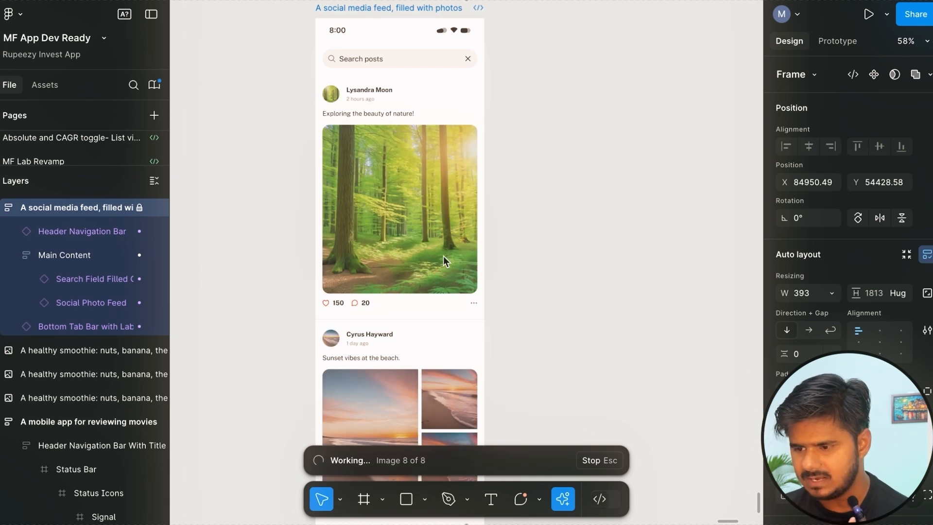
scroll(443, 256, down, 5)
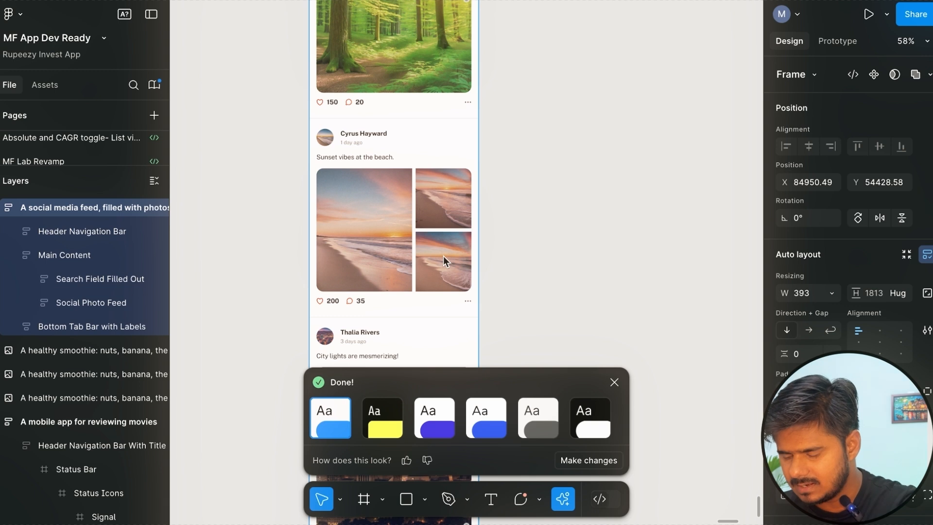
scroll(443, 256, up, 4)
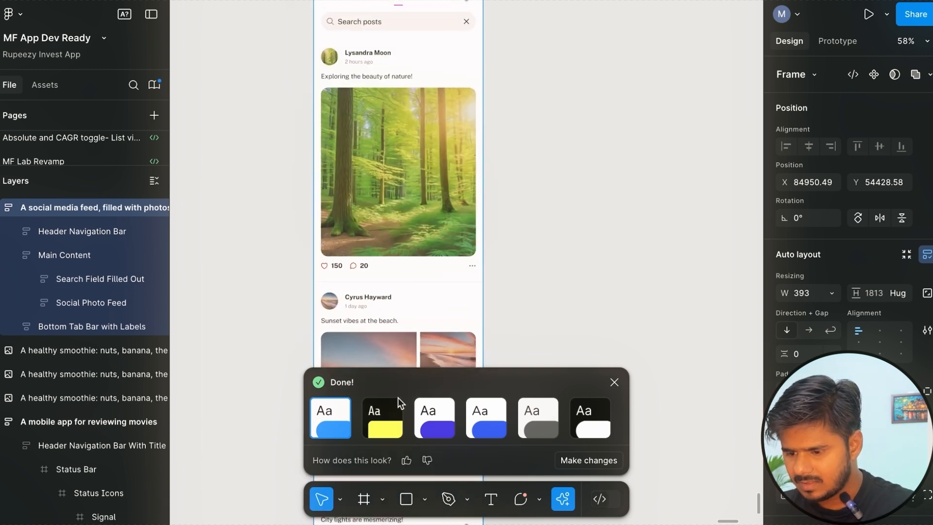
scroll(384, 272, up, 2)
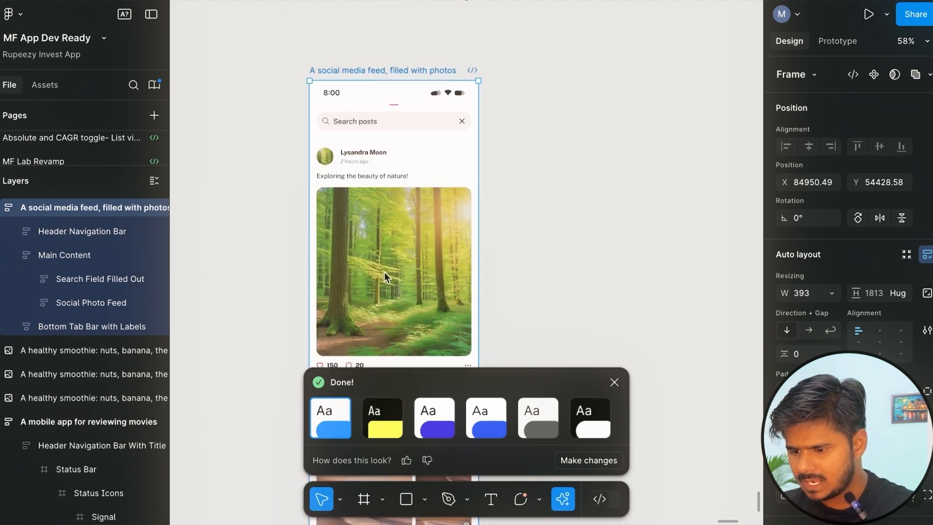
Try the black-and-yellow, purple-accent, blue-accent and black-and-white theme presets on the generated feed.
click(376, 418)
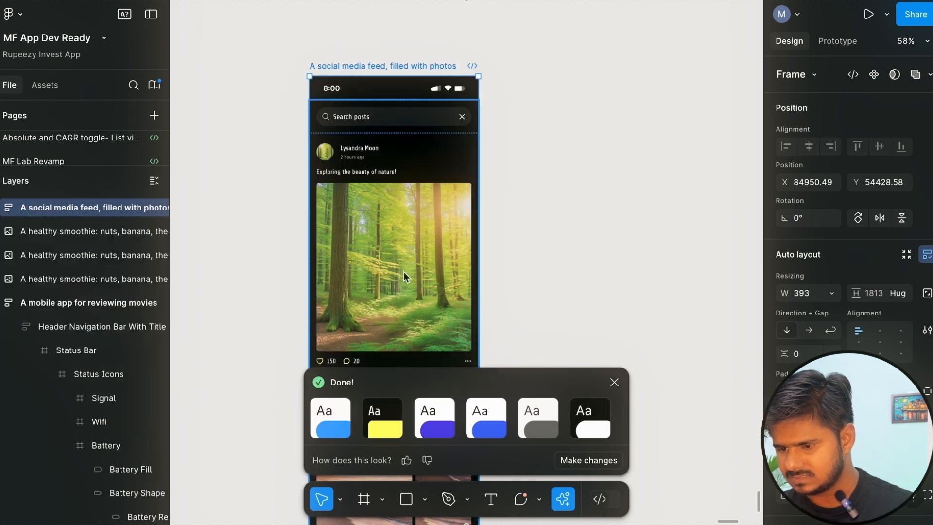
scroll(400, 281, down, 5)
scroll(351, 132, up, 5)
scroll(352, 241, down, 5)
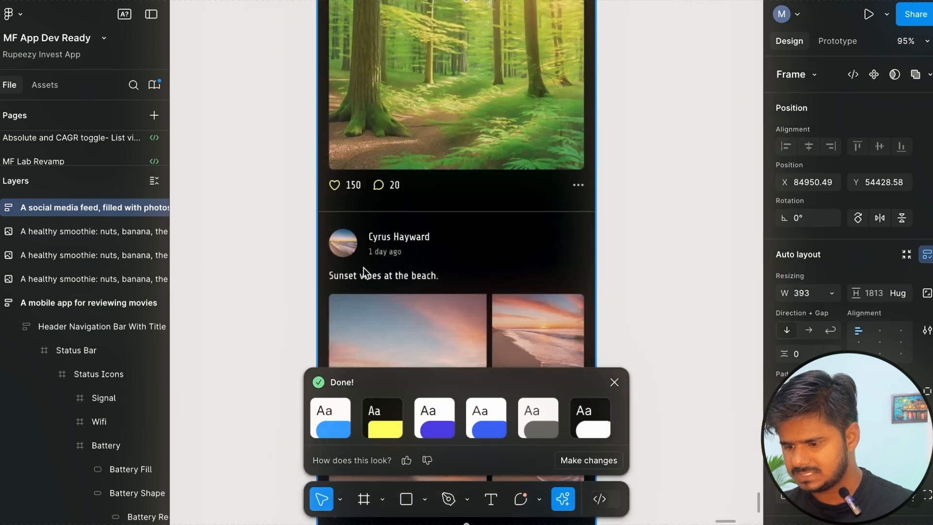
click(434, 416)
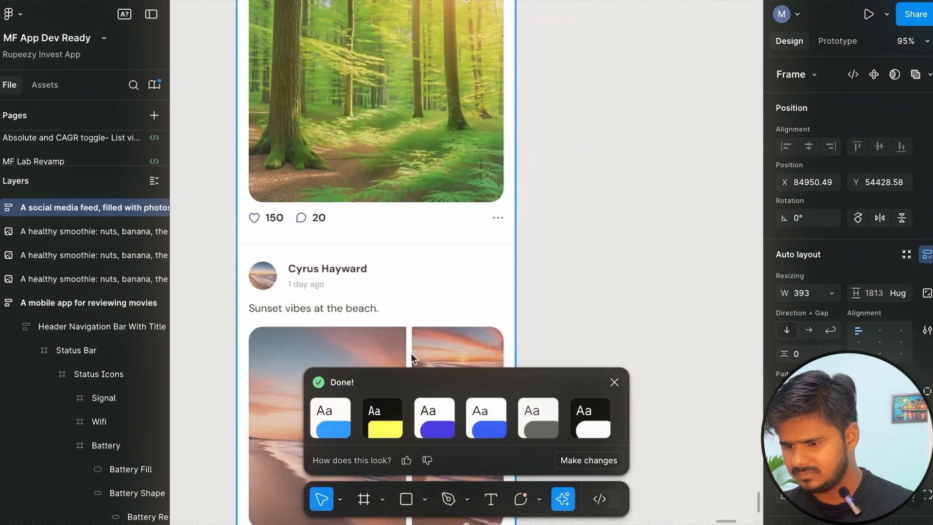
scroll(411, 352, down, 3)
click(480, 421)
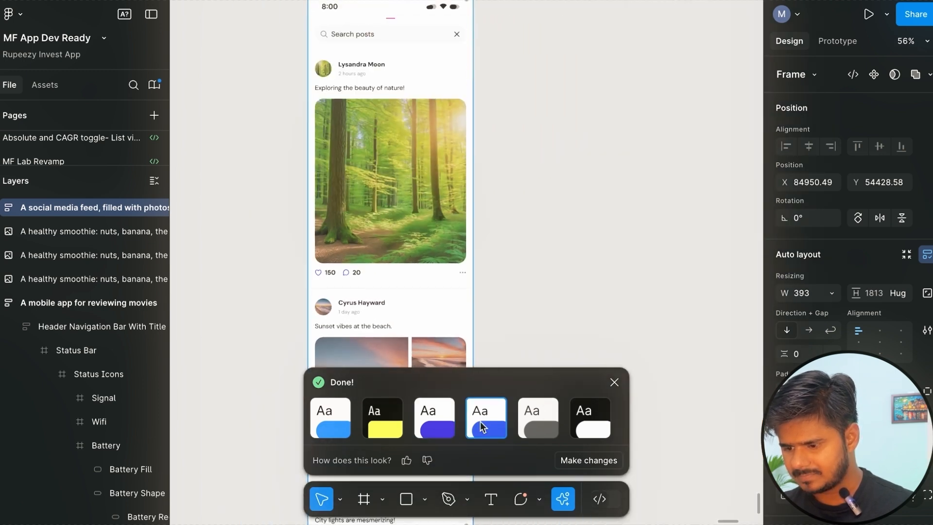
click(585, 430)
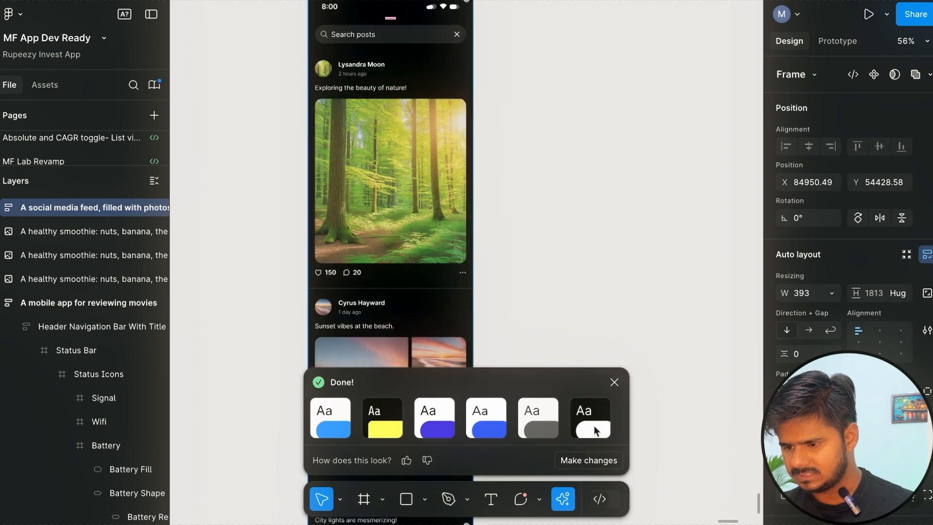
Apply the black theme preset with the yellow accent to the social media feed.
click(386, 424)
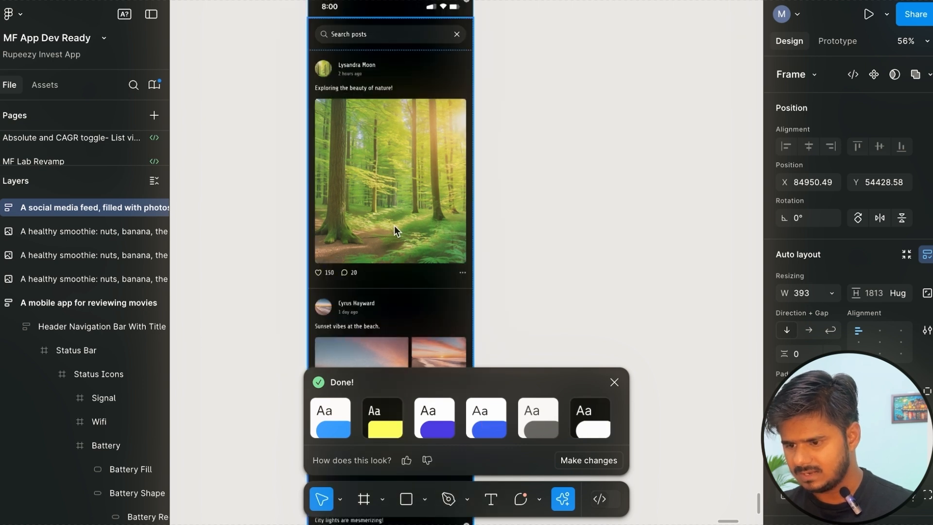
scroll(386, 223, up, 3)
scroll(374, 171, up, 2)
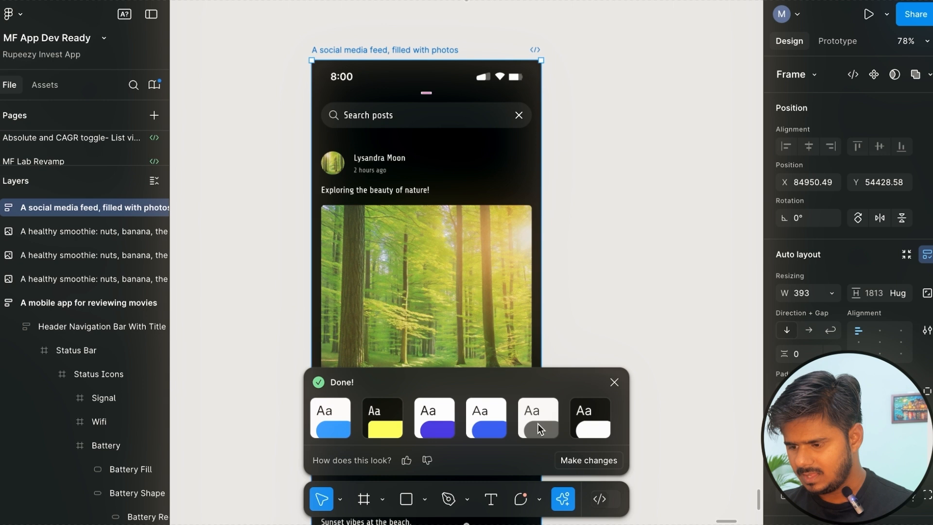
Customise the feed's style, trying light mode and a red accent before settling on dark mode with a blue accent.
click(586, 460)
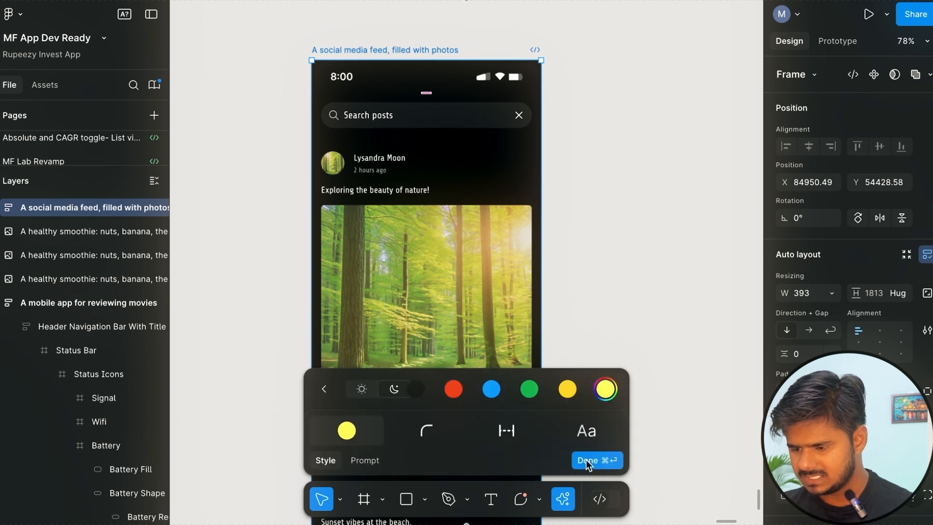
click(364, 393)
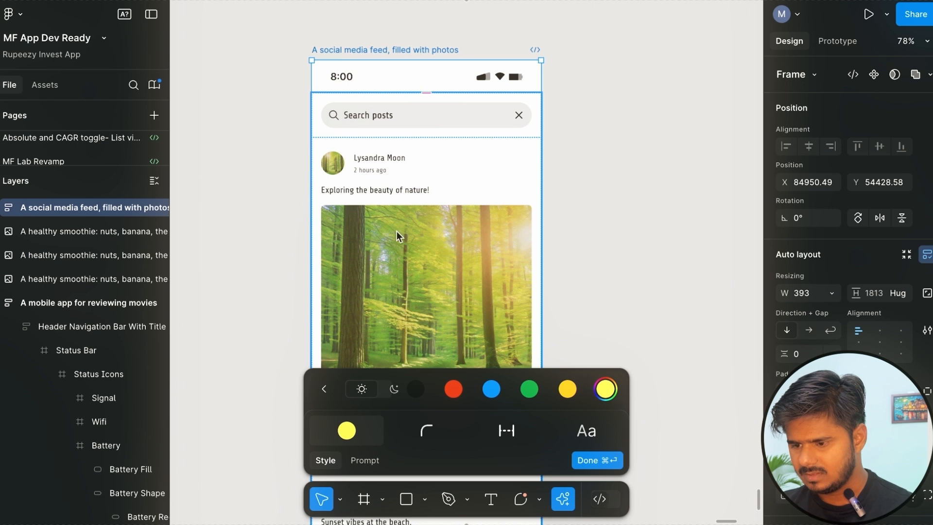
click(391, 395)
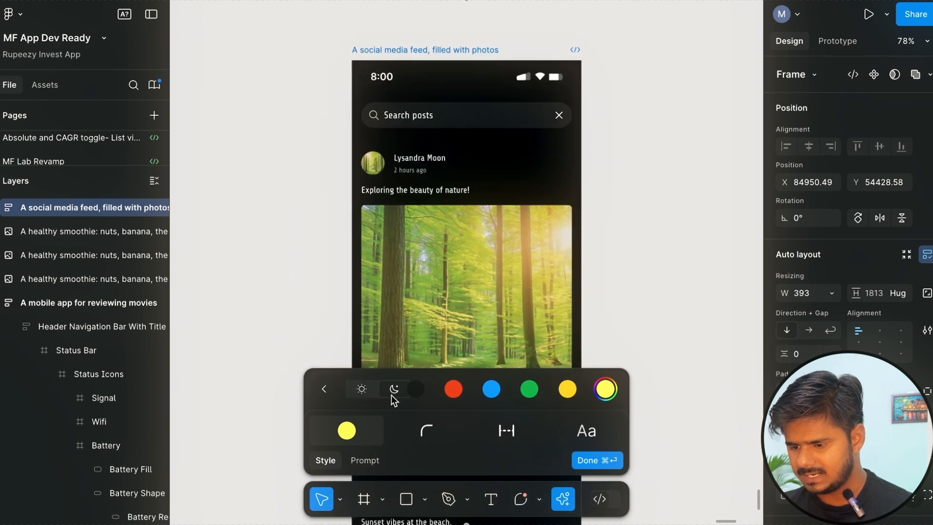
click(458, 391)
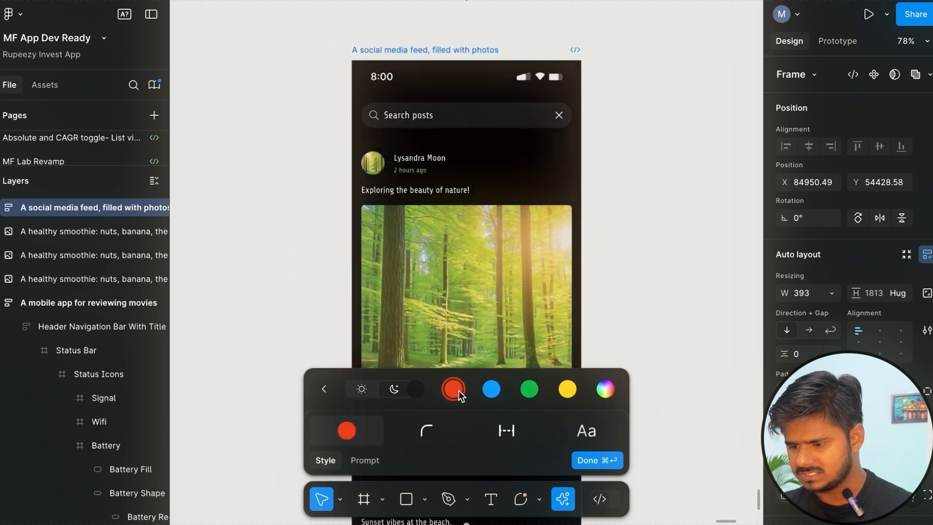
scroll(465, 256, down, 5)
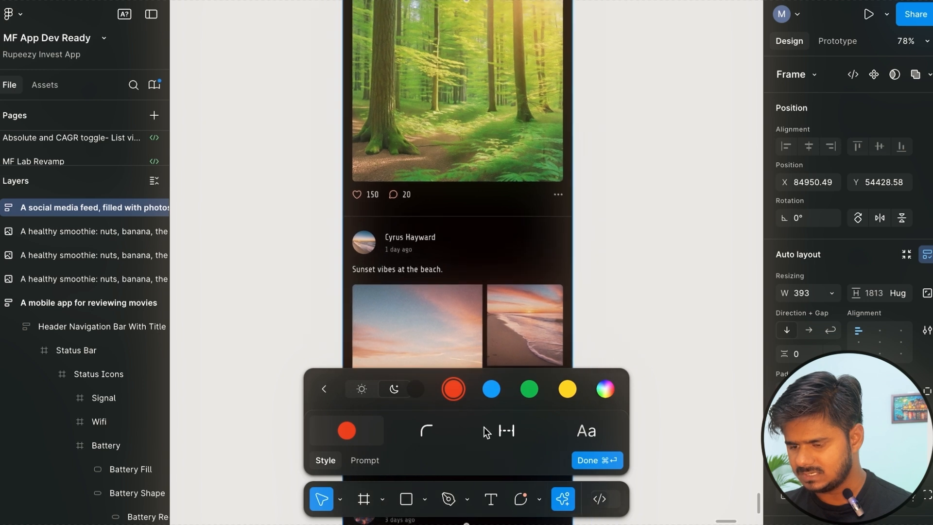
click(493, 393)
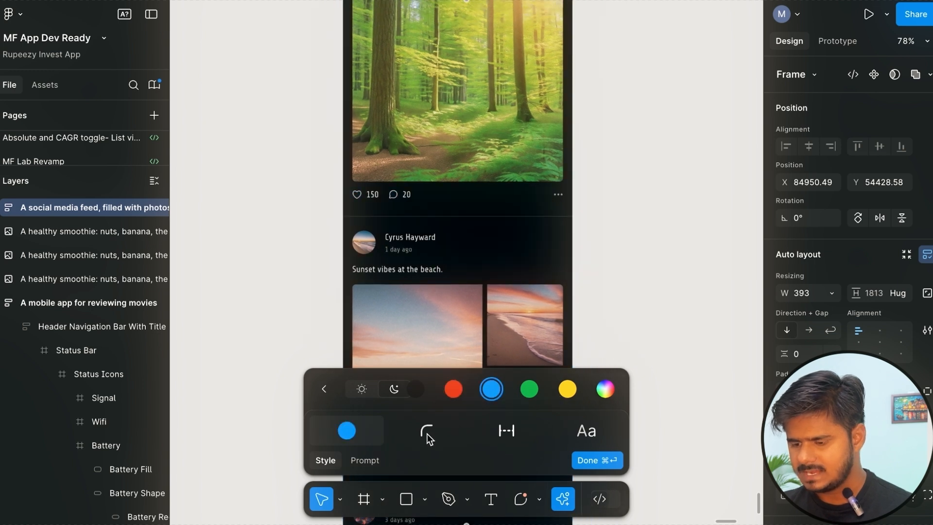
Increase the corner radius in the feed's style settings, with the forest photo selected.
click(427, 433)
scroll(412, 148, up, 2)
click(424, 171)
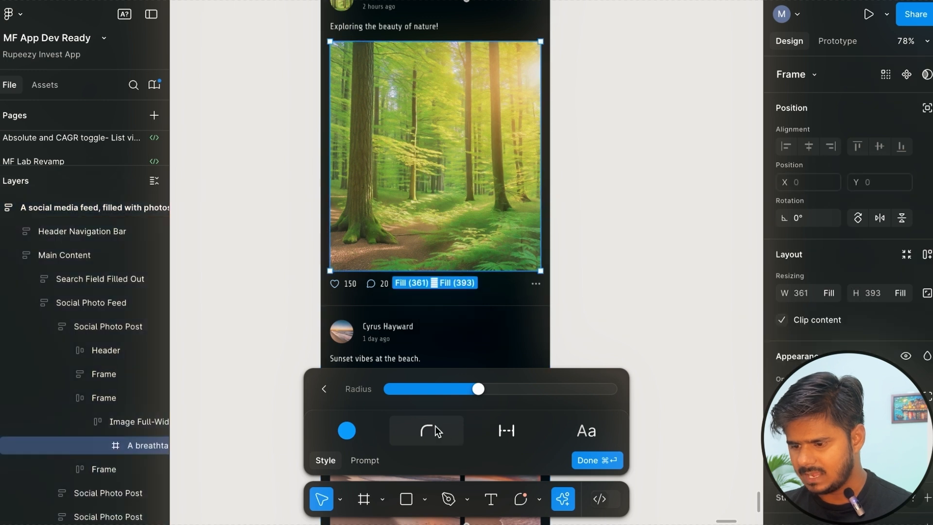
drag(478, 389, 520, 398)
Increase the spacing between the feed's elements in the style settings.
click(505, 434)
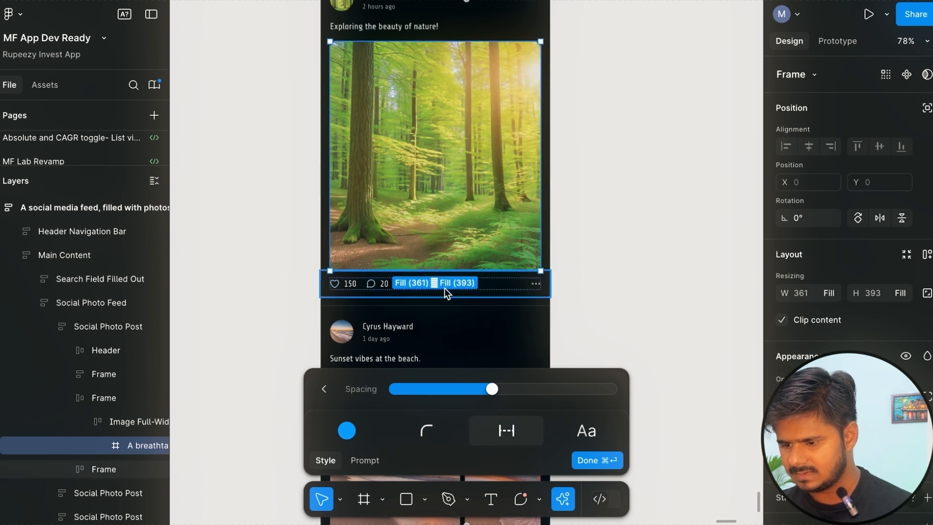
drag(492, 389, 525, 388)
scroll(444, 262, up, 5)
scroll(444, 261, down, 5)
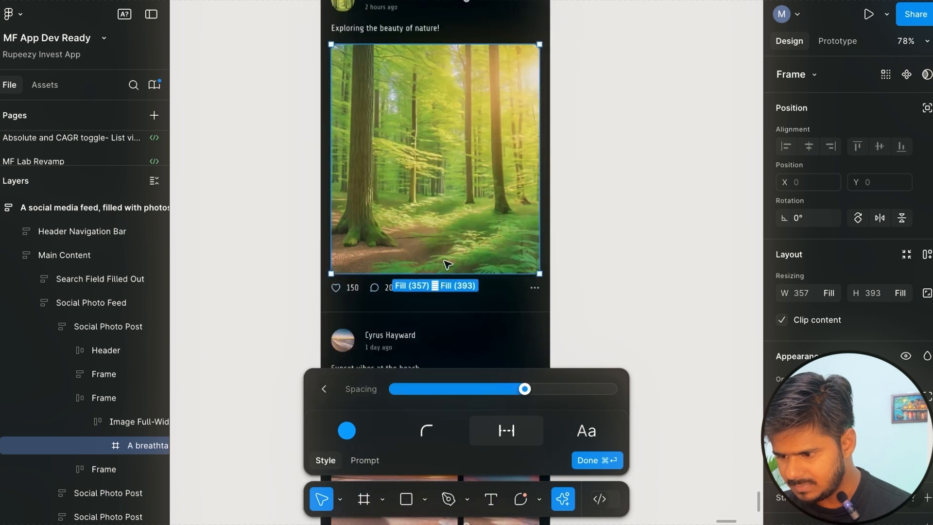
Change the feed's body font, trying the fourth sample and settling on the first one.
click(588, 433)
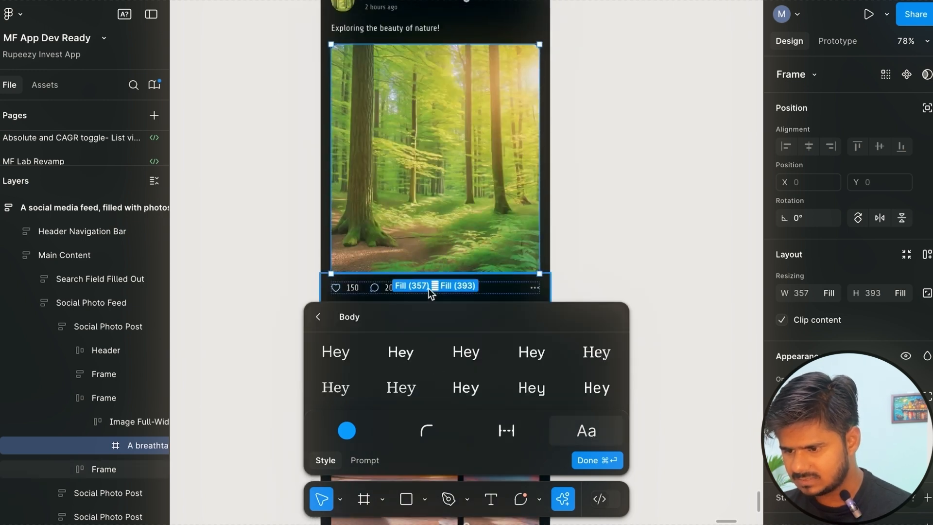
scroll(429, 294, up, 3)
scroll(428, 288, up, 1)
click(524, 360)
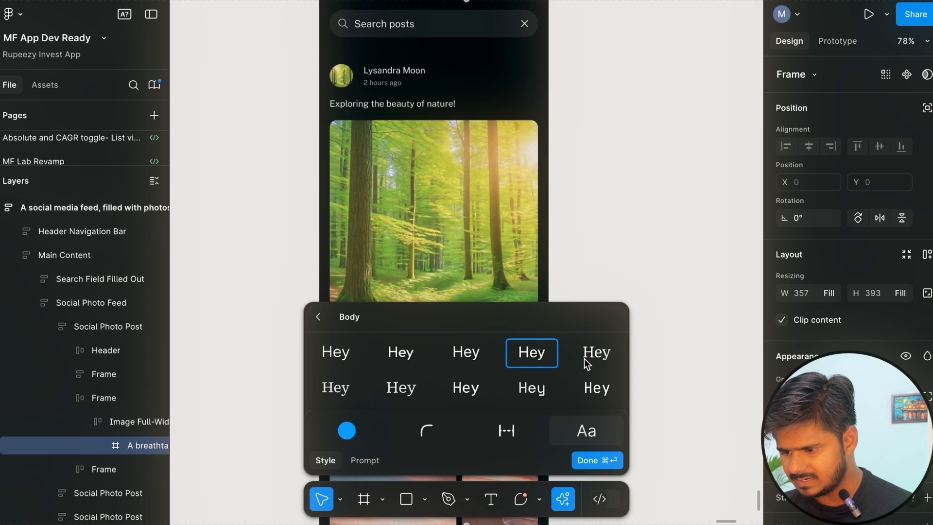
click(594, 374)
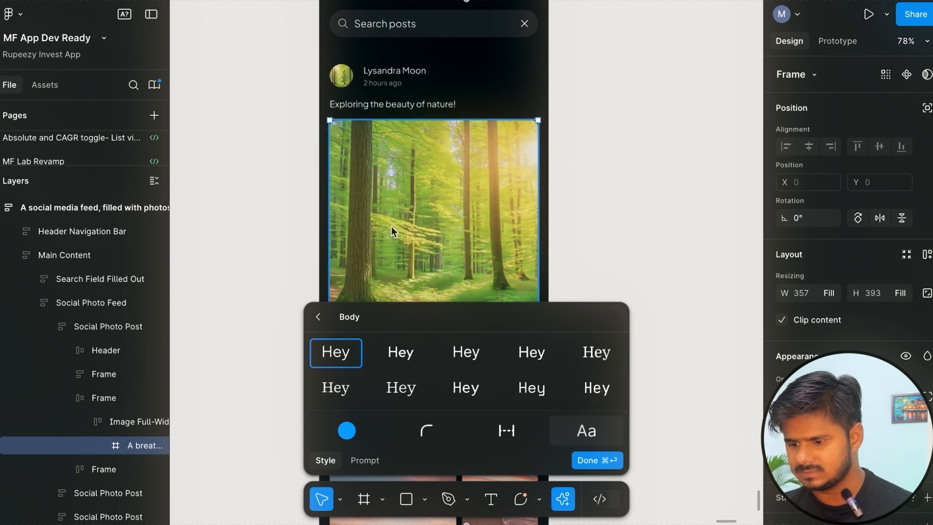
scroll(391, 226, down, 8)
scroll(392, 226, down, 2)
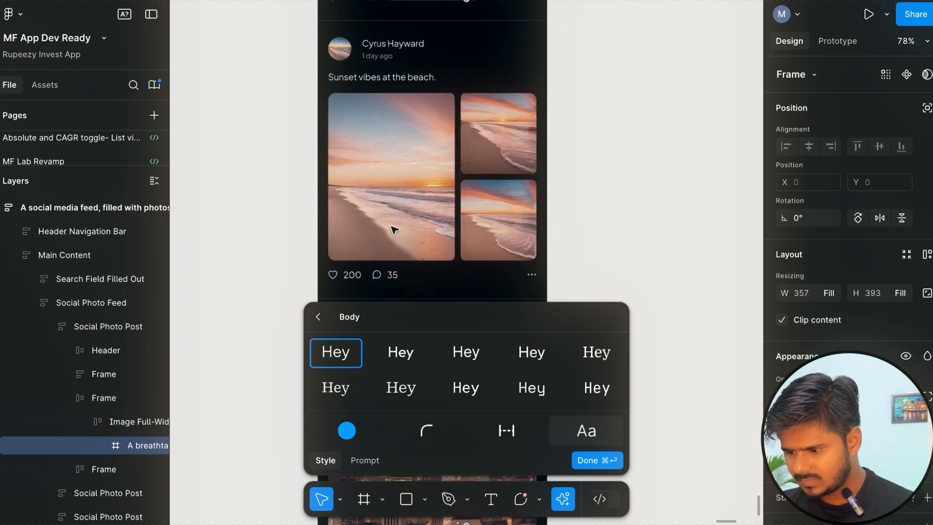
Restyle the feed with the suggested change-font prompt "Make the font more futuristic" and review the posts.
click(365, 460)
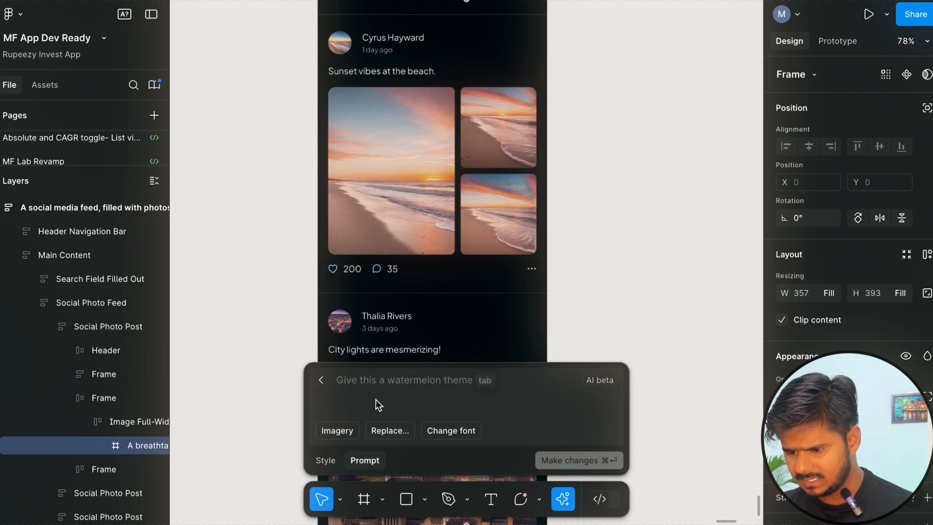
click(452, 430)
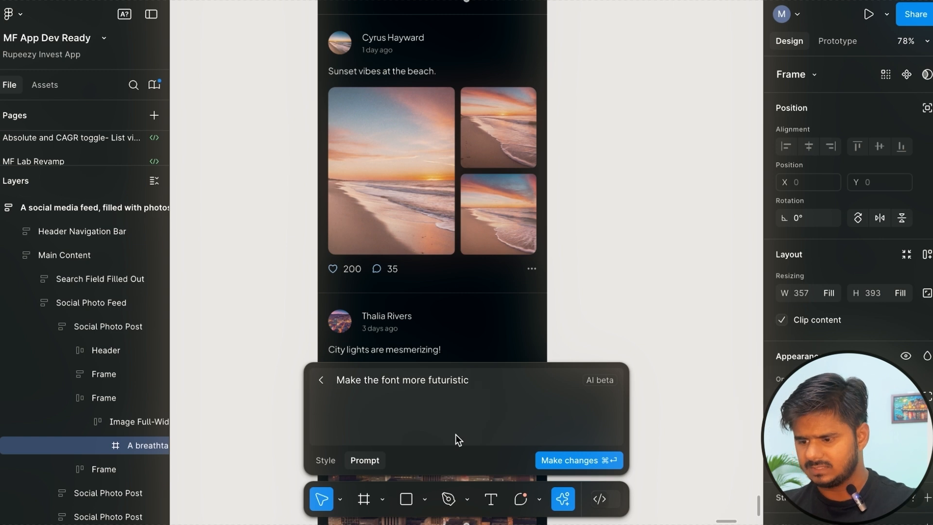
click(567, 460)
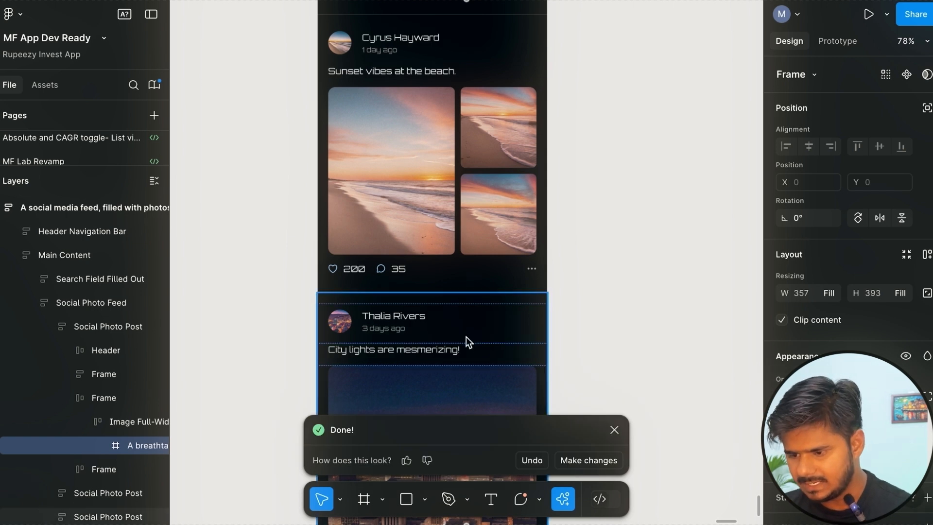
scroll(432, 300, down, 3)
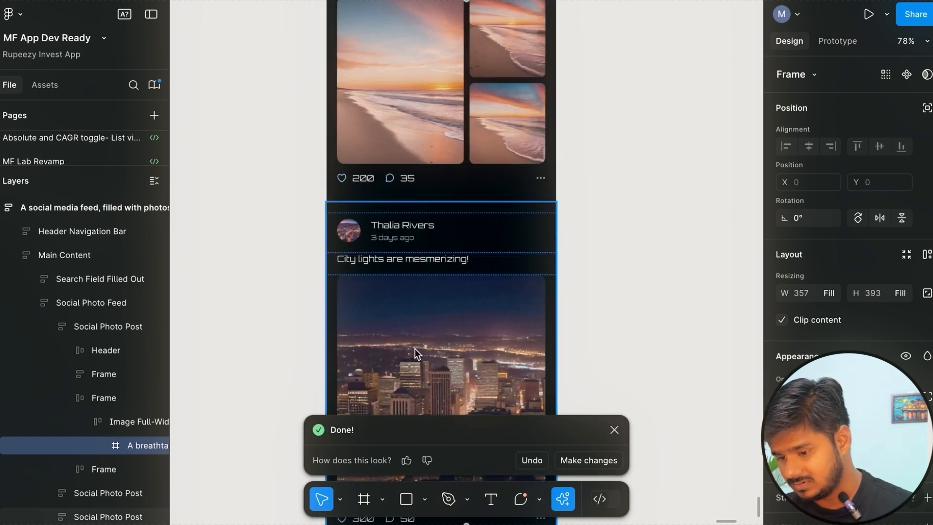
scroll(413, 314, down, 2)
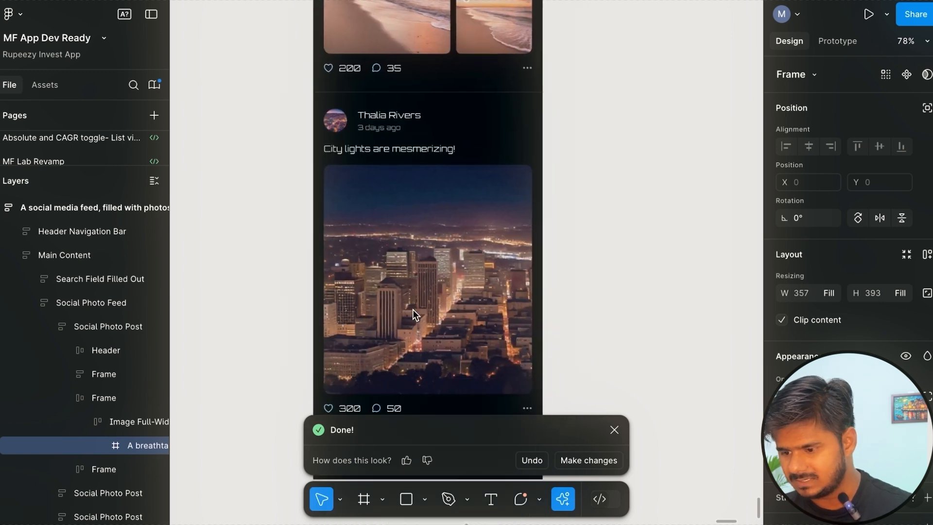
scroll(413, 310, down, 2)
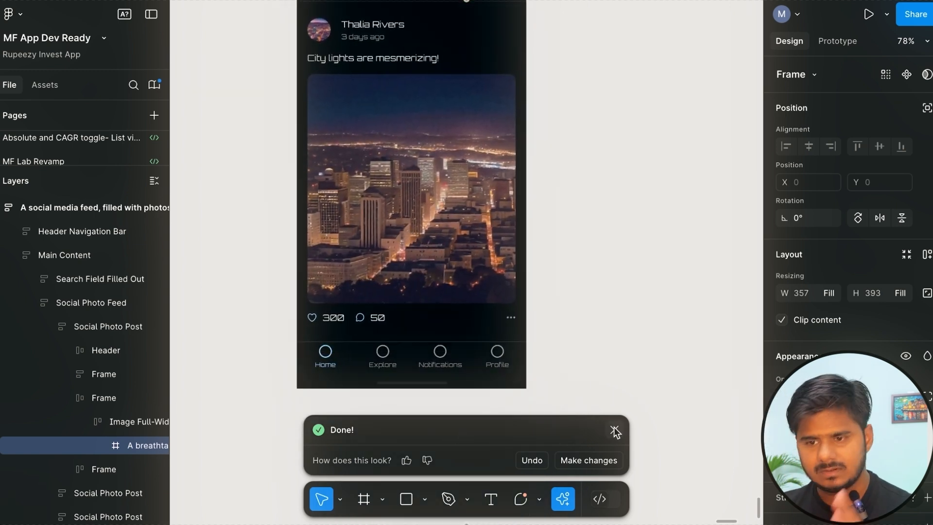
Remove the background from the smoothie image with the brown backdrop using the AI action and check the cut-out edges.
scroll(438, 250, down, 5)
scroll(438, 249, up, 2)
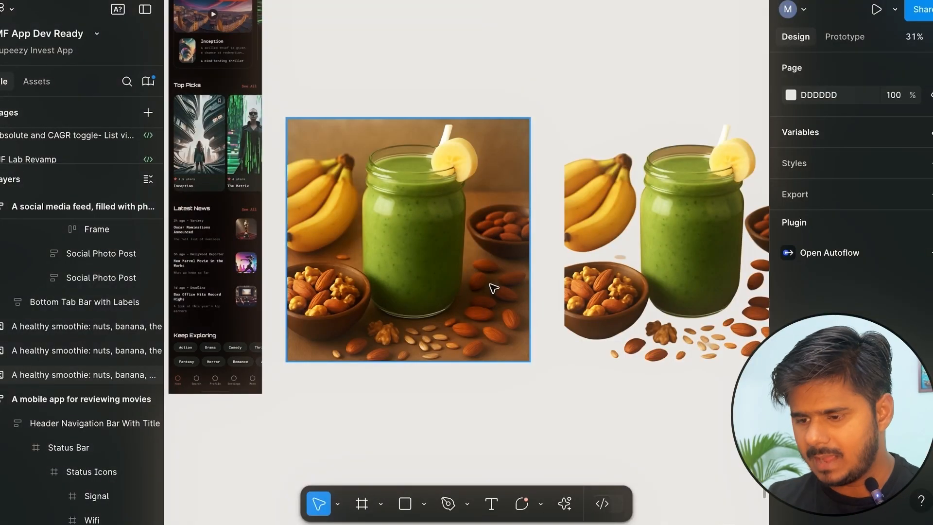
click(450, 275)
click(564, 504)
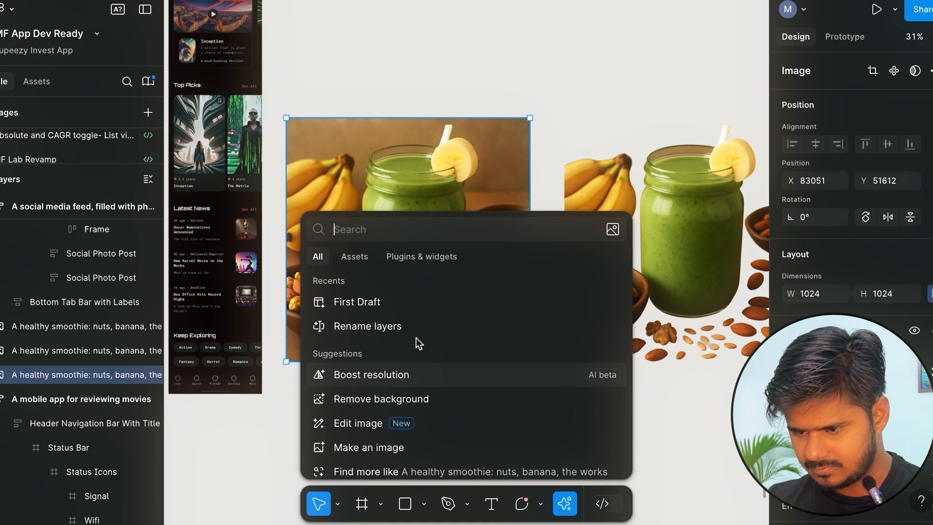
scroll(416, 337, down, 1)
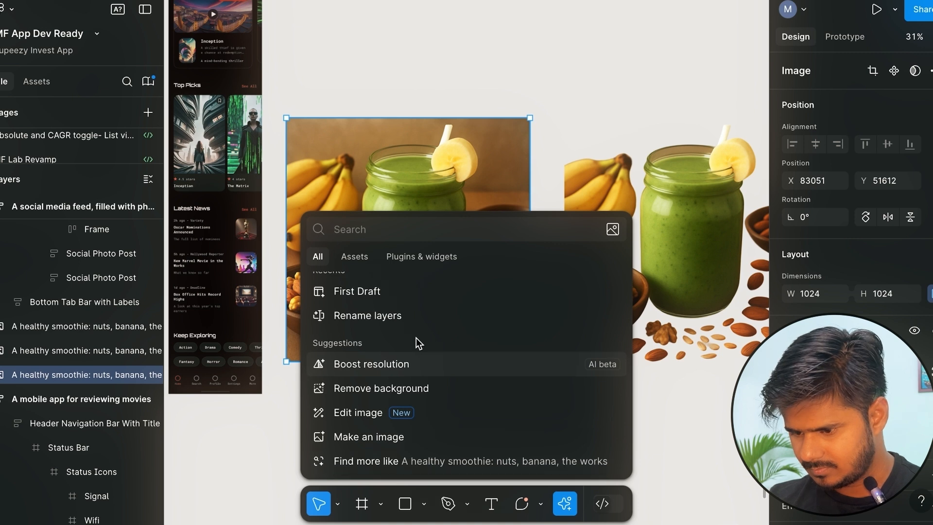
click(404, 387)
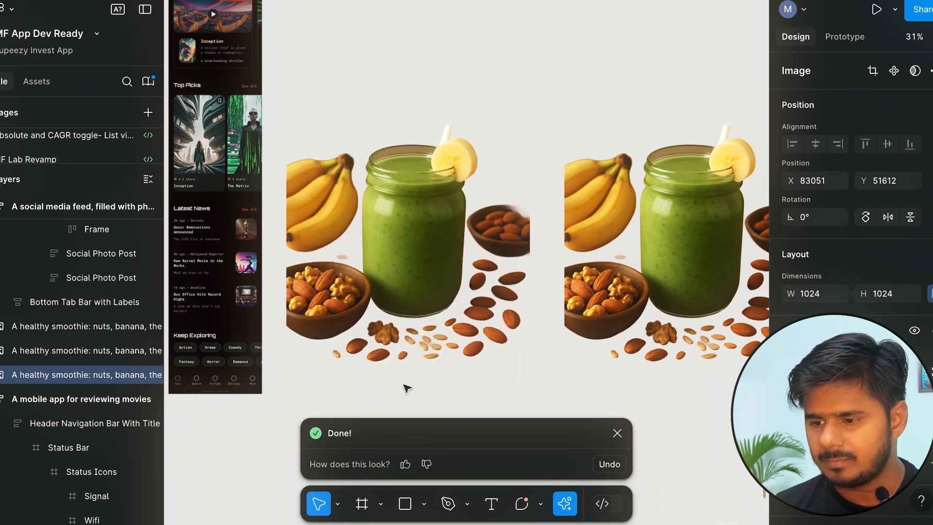
scroll(428, 138, up, 5)
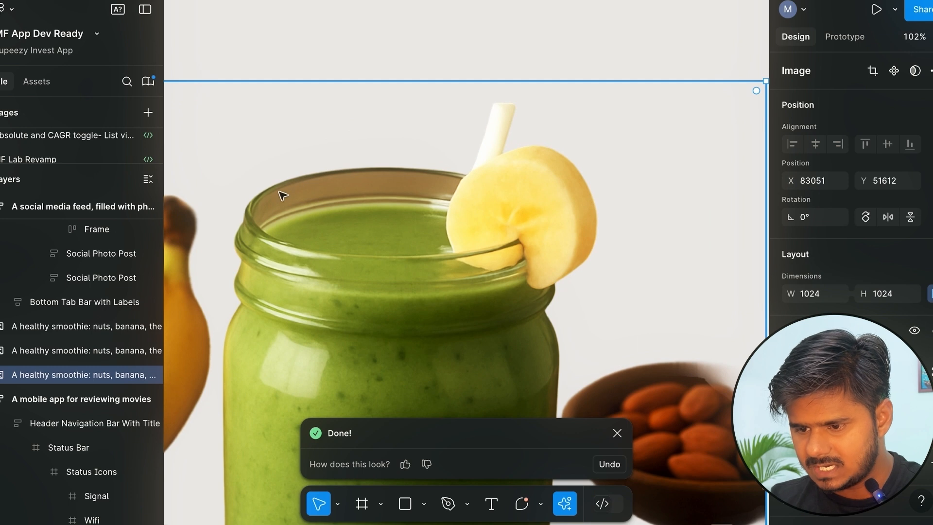
scroll(444, 206, down, 3)
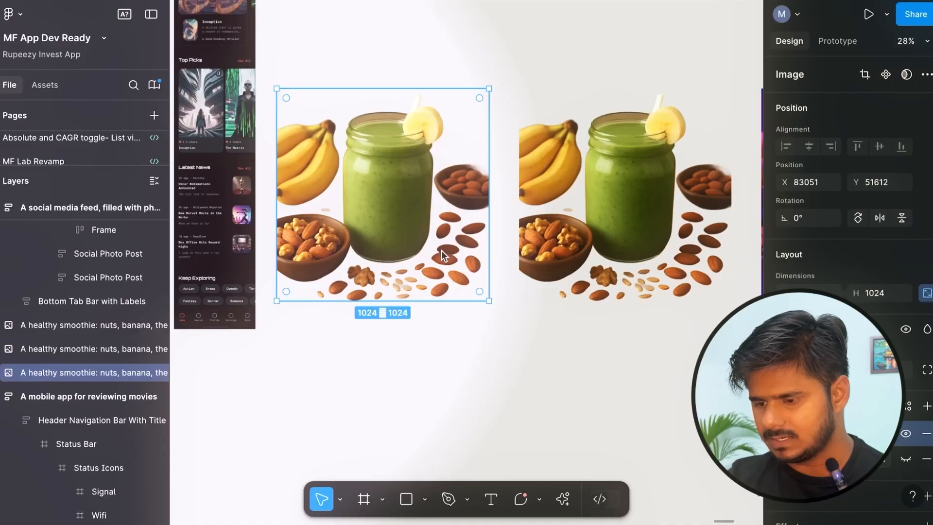
Edit the purple smoothie image with the adjust-lighting prompt "Change the lighting in this image to be pink theme".
scroll(441, 250, down, 2)
scroll(545, 250, right, 4)
click(556, 250)
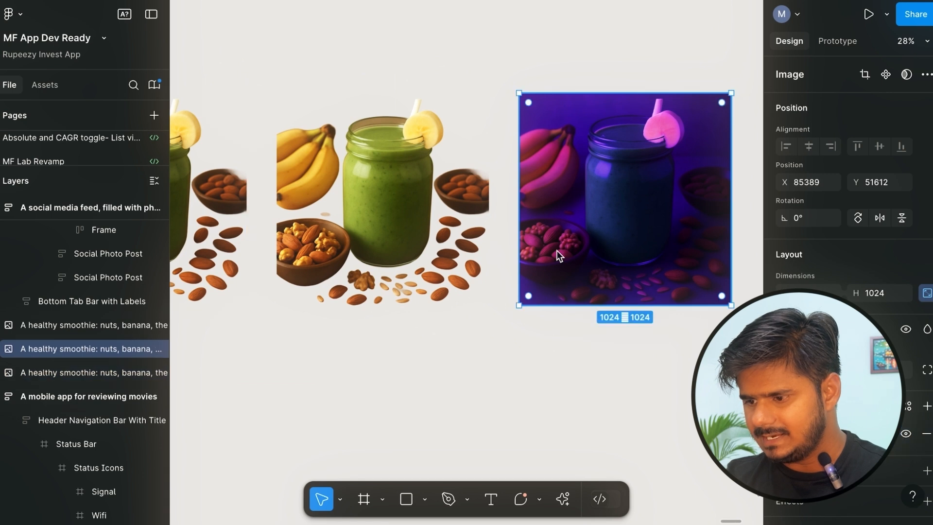
scroll(556, 251, right, 5)
scroll(438, 233, up, 1)
scroll(438, 231, up, 3)
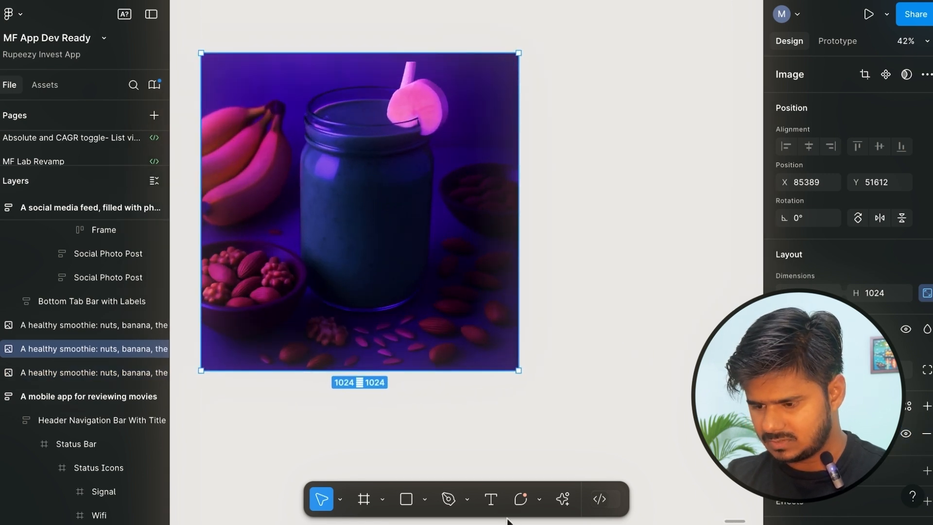
click(564, 499)
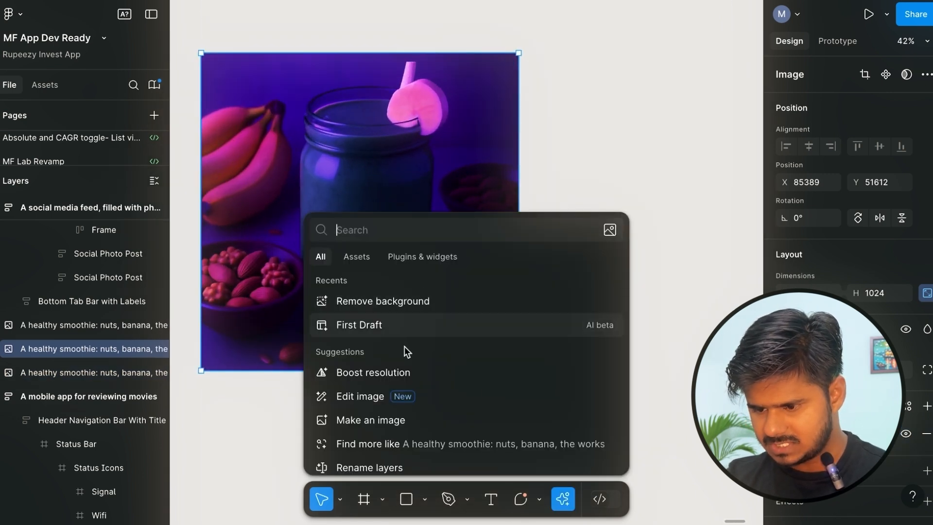
scroll(405, 346, down, 1)
click(361, 387)
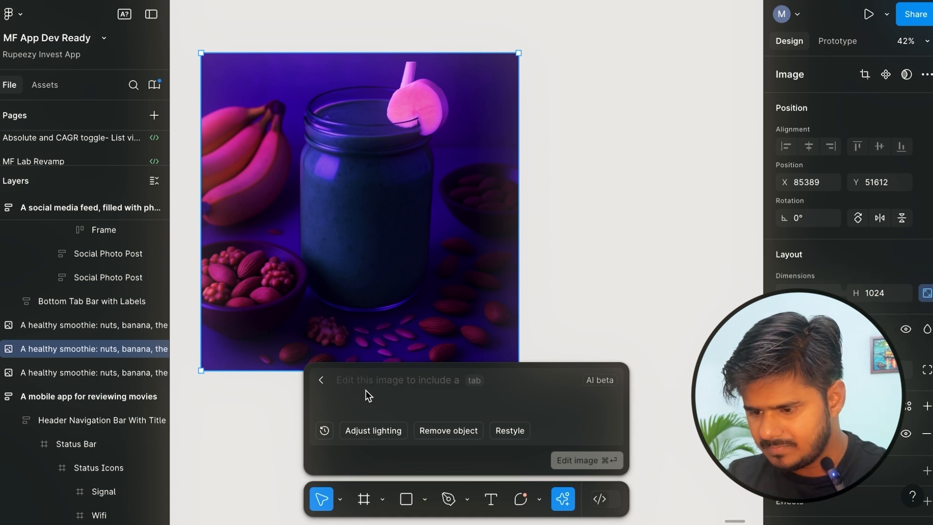
click(394, 429)
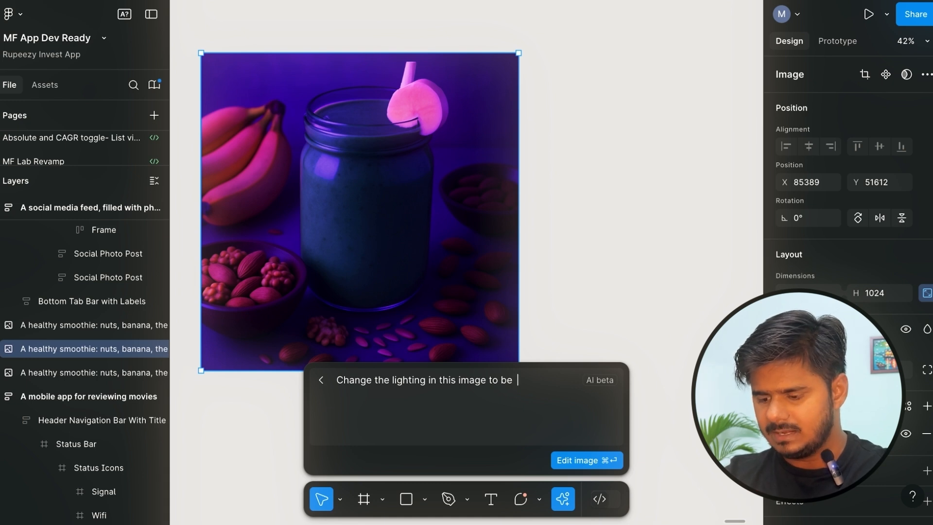
text(pink theme)
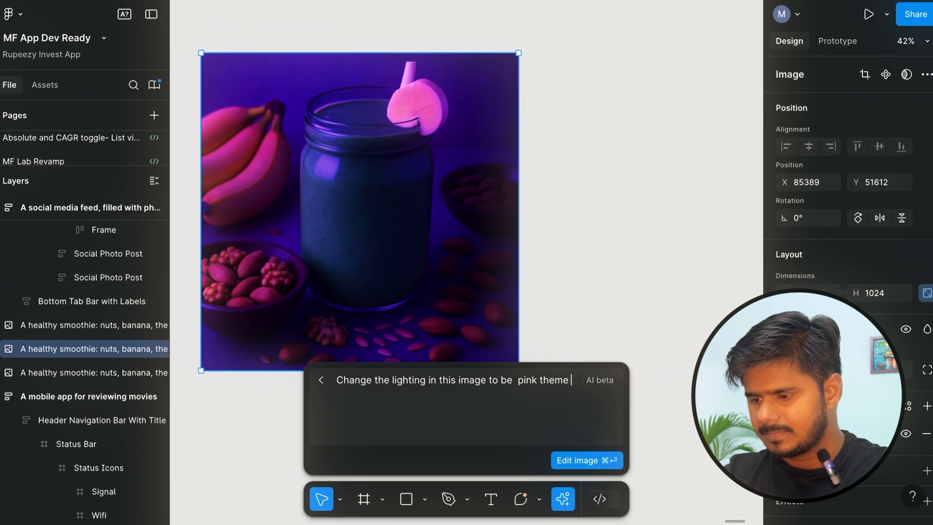
click(575, 460)
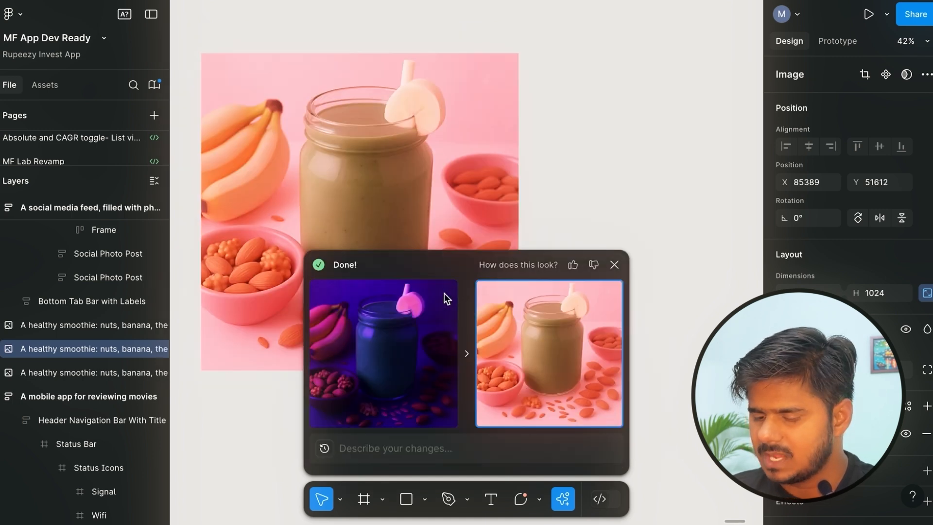
Compare the purple original with the pink edit of the smoothie image by switching between the two versions.
click(427, 191)
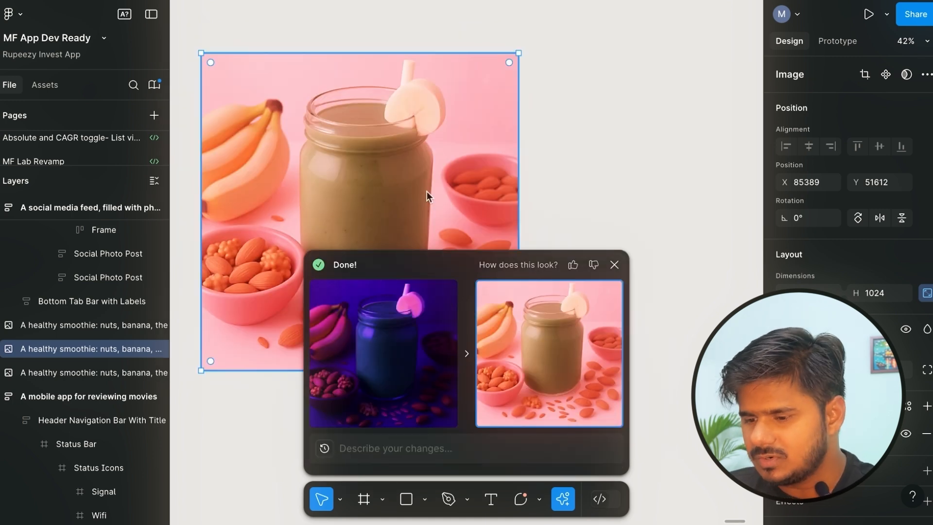
click(389, 348)
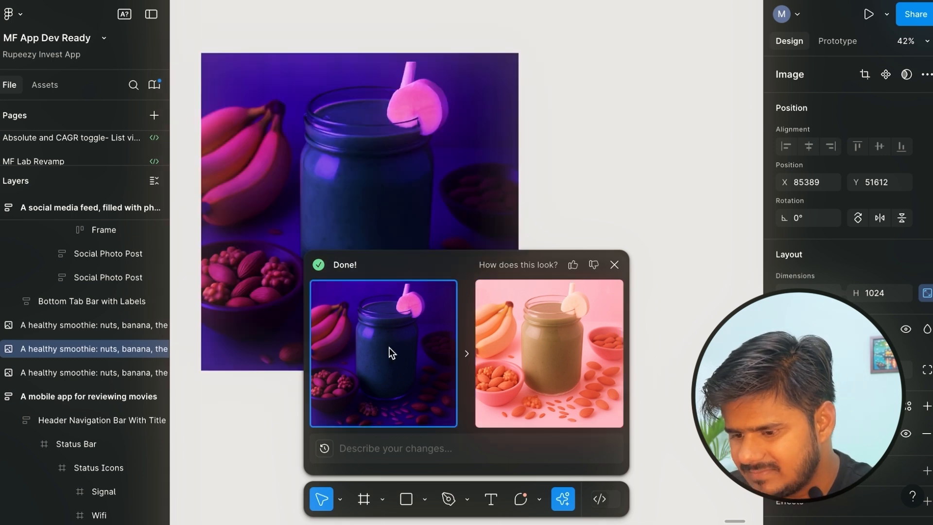
click(525, 340)
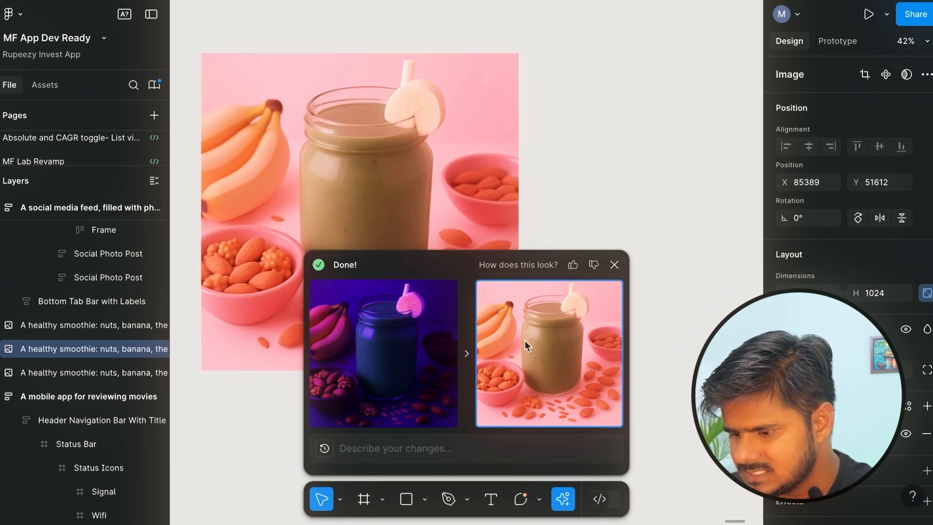
click(446, 196)
Inspect the jar in the pink smoothie image up close and keep the pink version as the active one.
scroll(446, 195, left, 2)
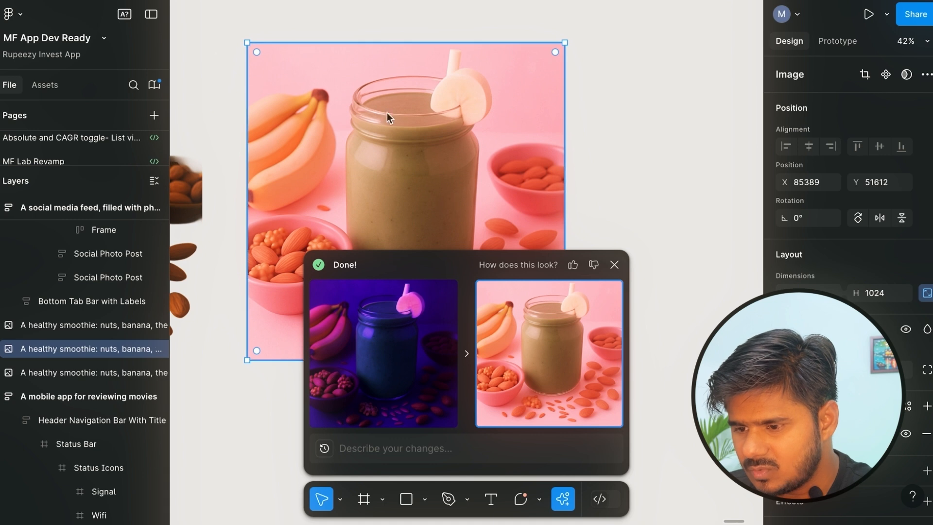
scroll(418, 164, up, 5)
scroll(382, 91, up, 5)
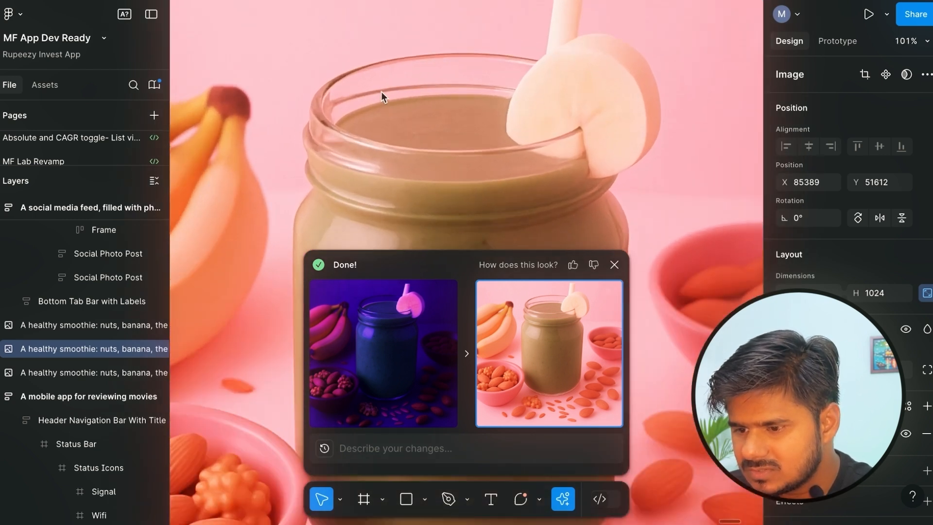
scroll(318, 95, up, 3)
scroll(317, 96, down, 10)
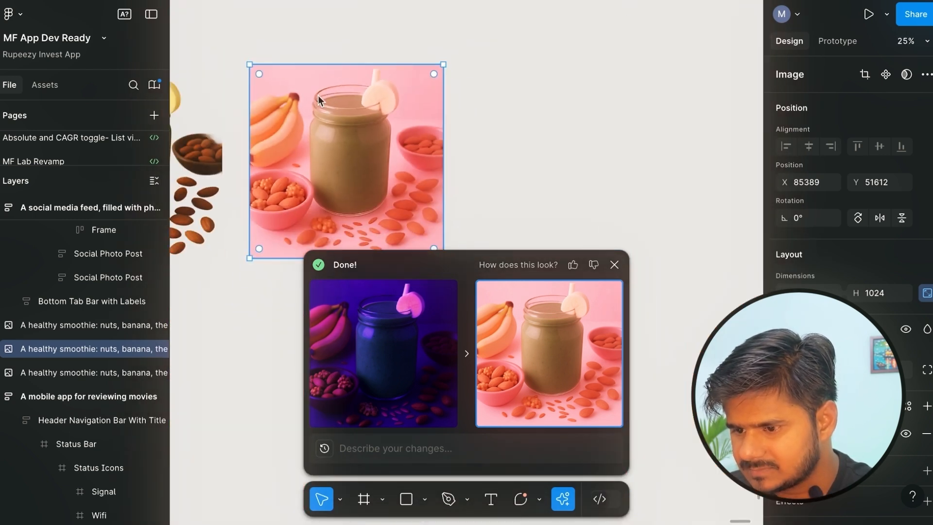
scroll(318, 95, left, 1)
scroll(318, 96, left, 2)
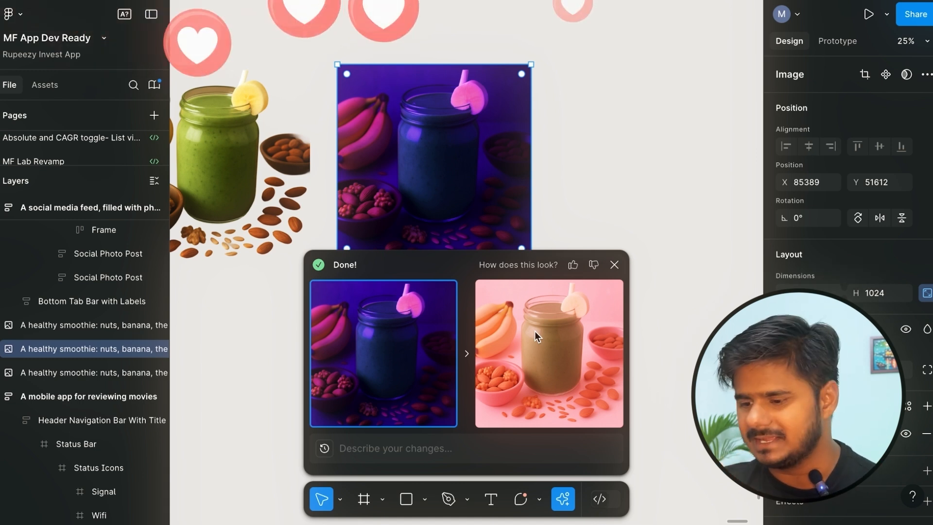
click(553, 337)
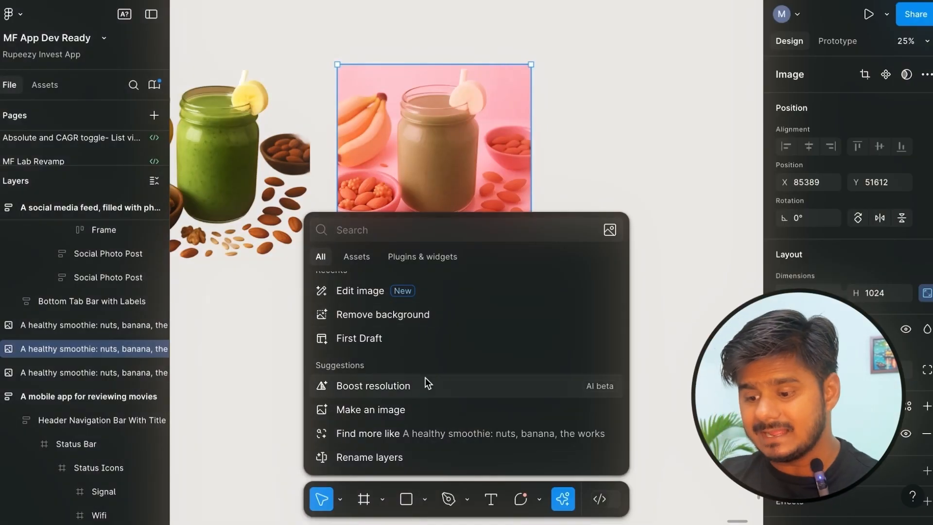
Start a Make an image prompt from the suggested text, changed to "Interior of a beautiful house in Liguria, india".
click(422, 409)
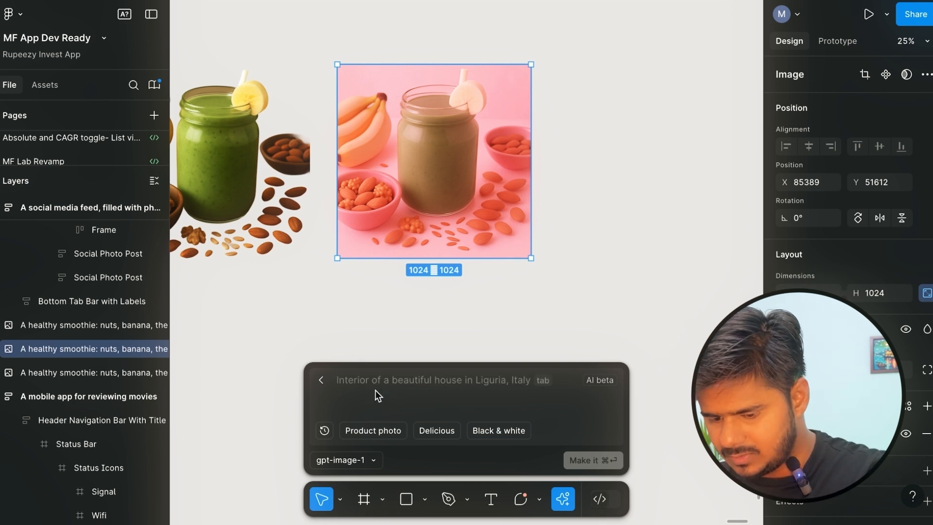
key(Tab)
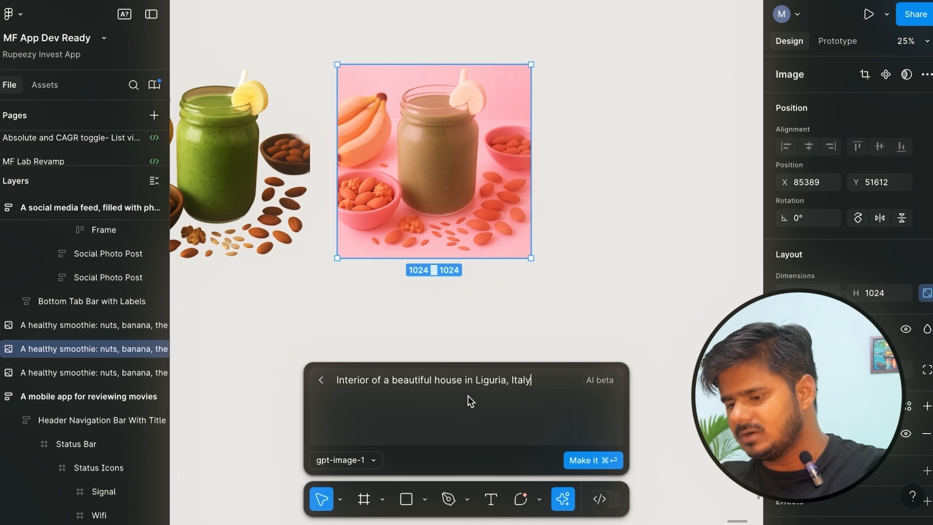
key(BackSpace)
key(BackSpace)
key(BackSpace)
key(BackSpace)
key(BackSpace)
text(india)
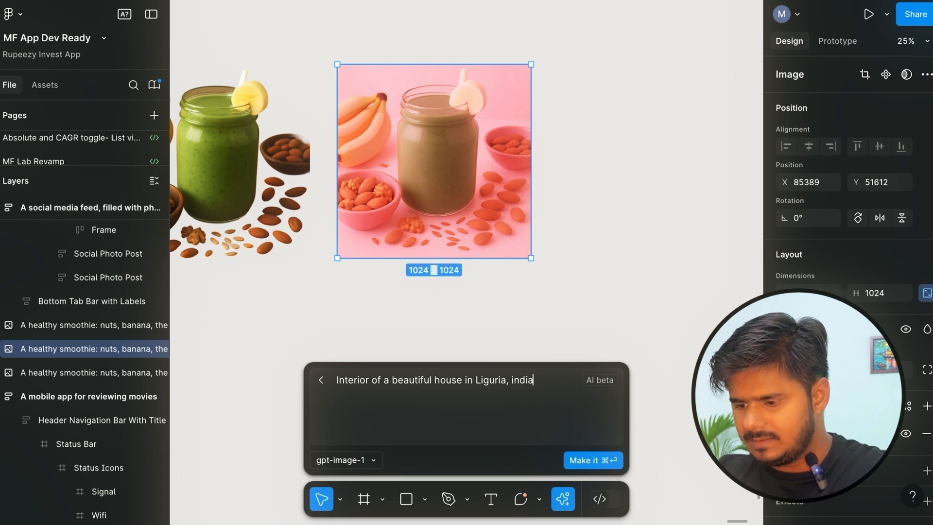
Generate the house interior image with the gpt-image-1 model.
click(363, 463)
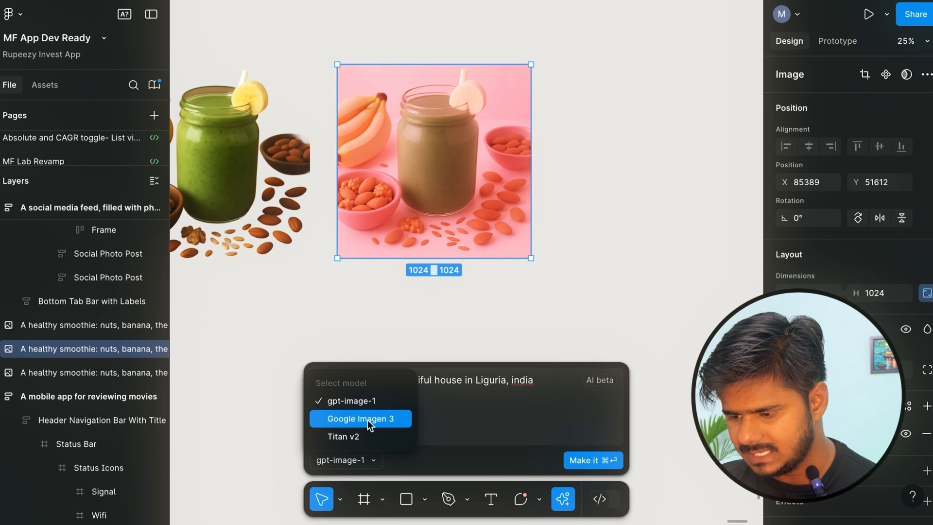
click(354, 403)
click(586, 459)
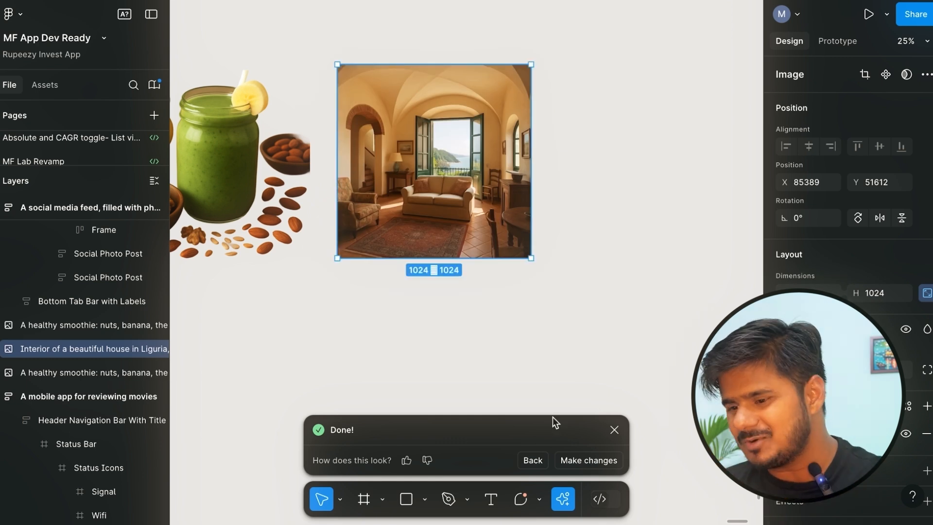
Examine the generated house interior image up close, including the furniture and window view.
scroll(490, 157, up, 5)
scroll(423, 181, down, 2)
scroll(424, 181, up, 1)
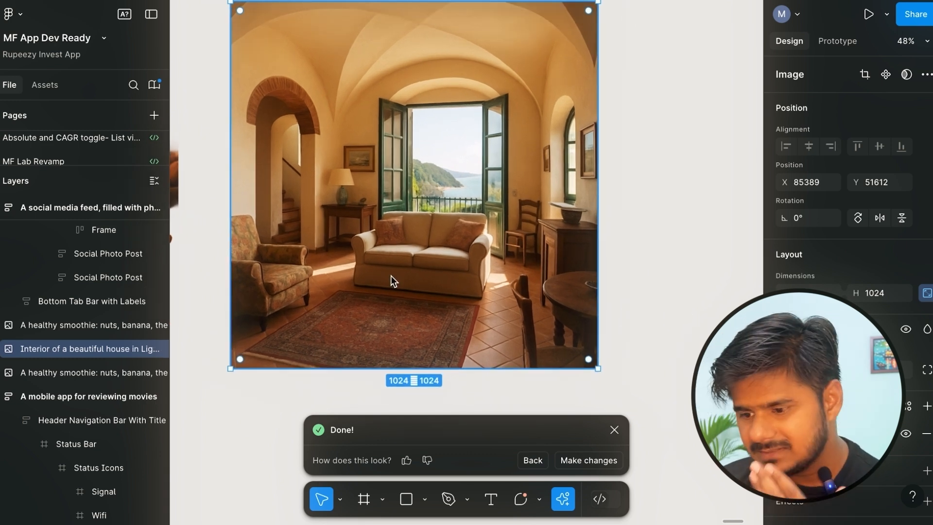
scroll(582, 300, up, 6)
scroll(422, 239, down, 5)
scroll(423, 239, up, 1)
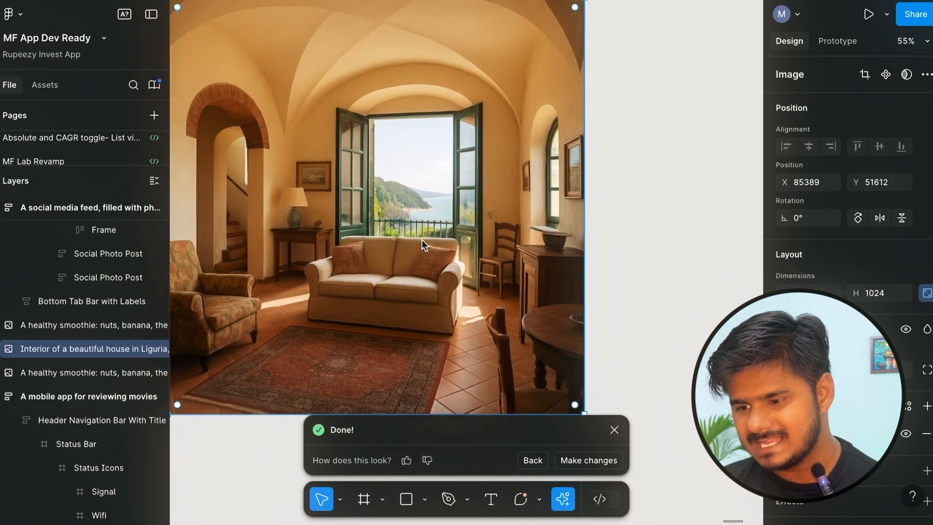
scroll(422, 240, down, 1)
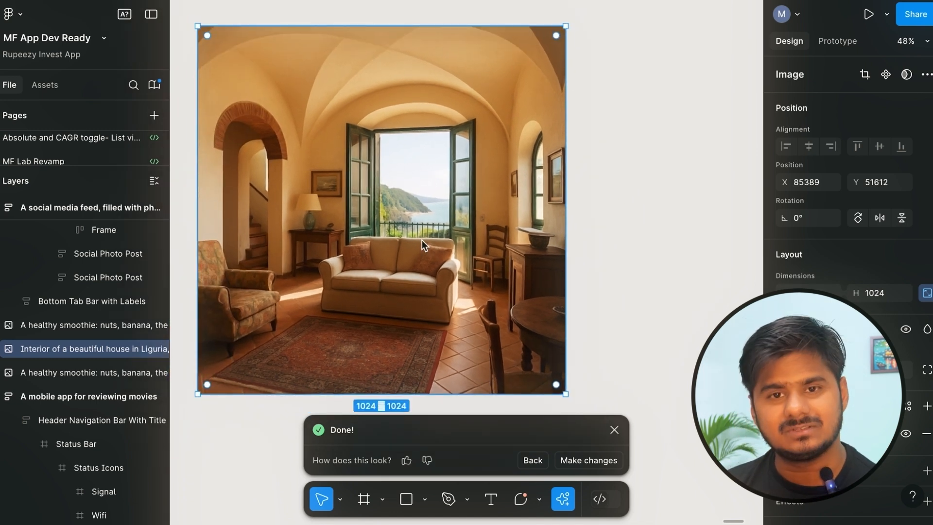
Edit the generated house interior image with the prompt "add a centre table in front of sofa".
click(581, 462)
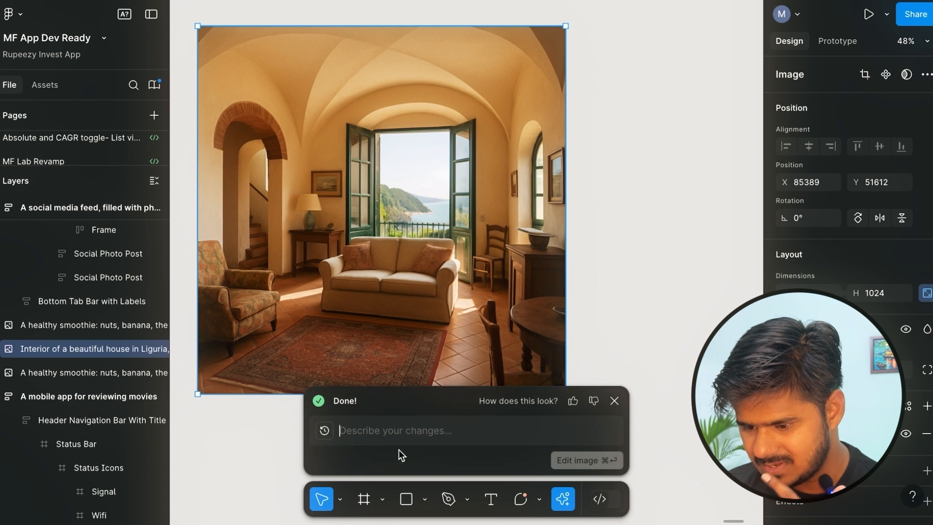
text(add a ce)
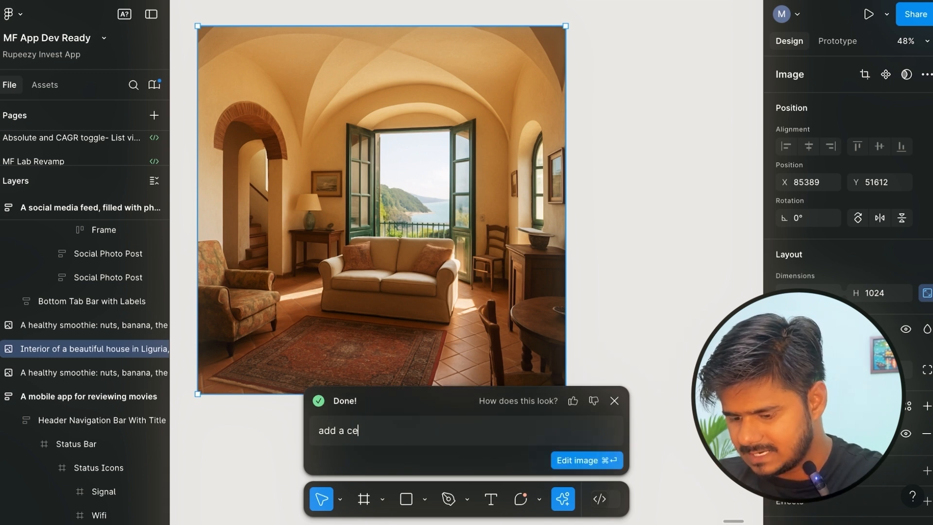
text(ntre table )
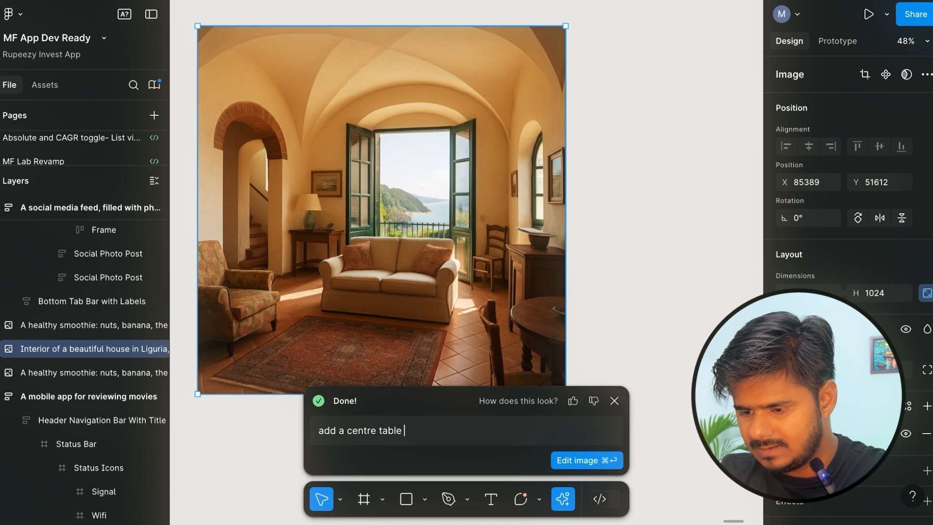
text(in fromt )
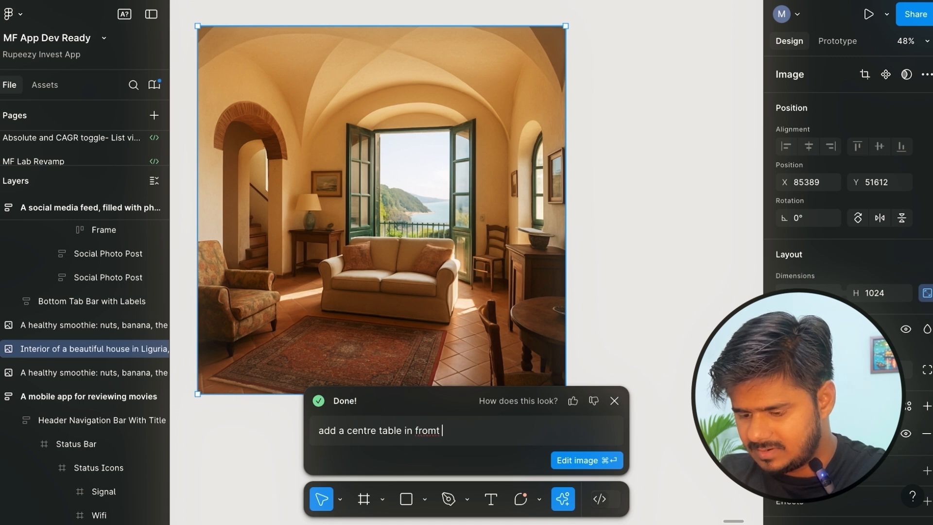
text(of sofa)
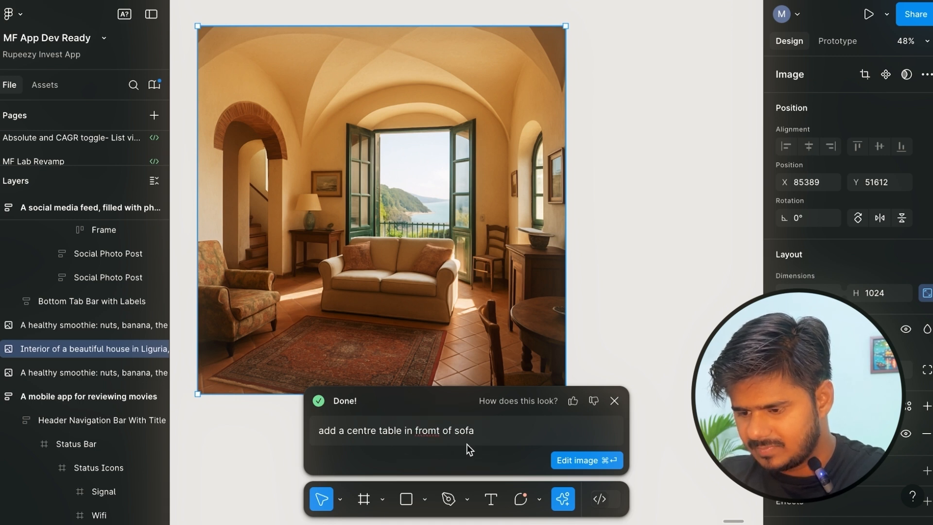
click(424, 431)
key(BackSpace)
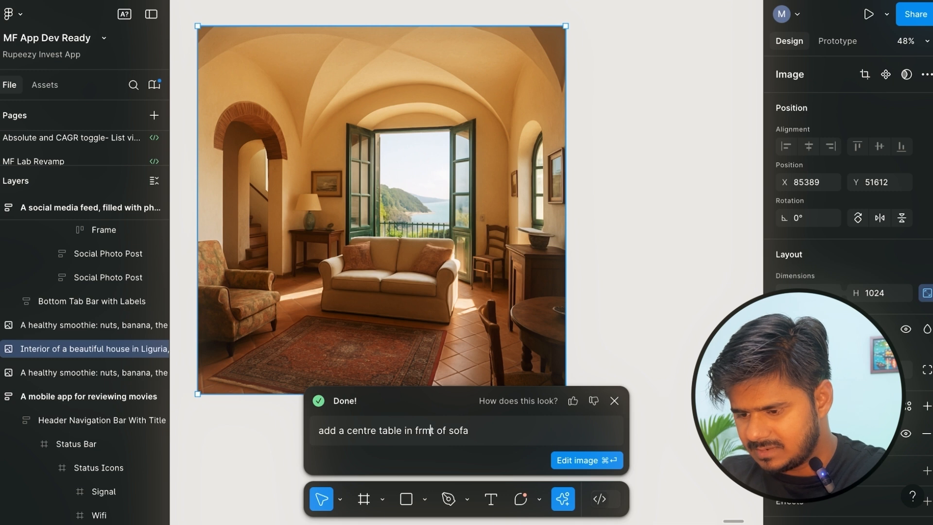
key(Delete)
text(on)
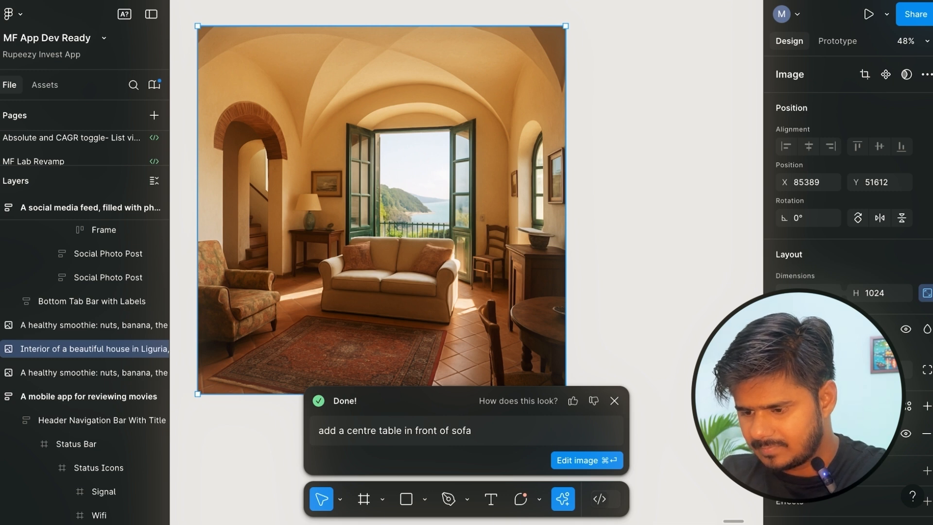
click(566, 466)
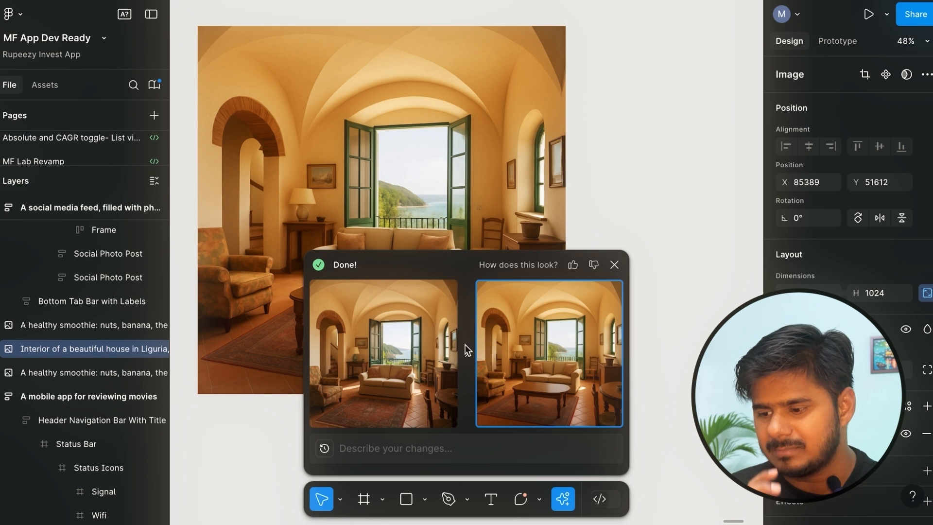
Compare the original interior with the centre-table version, keep the table version active and rate the result positively.
click(392, 318)
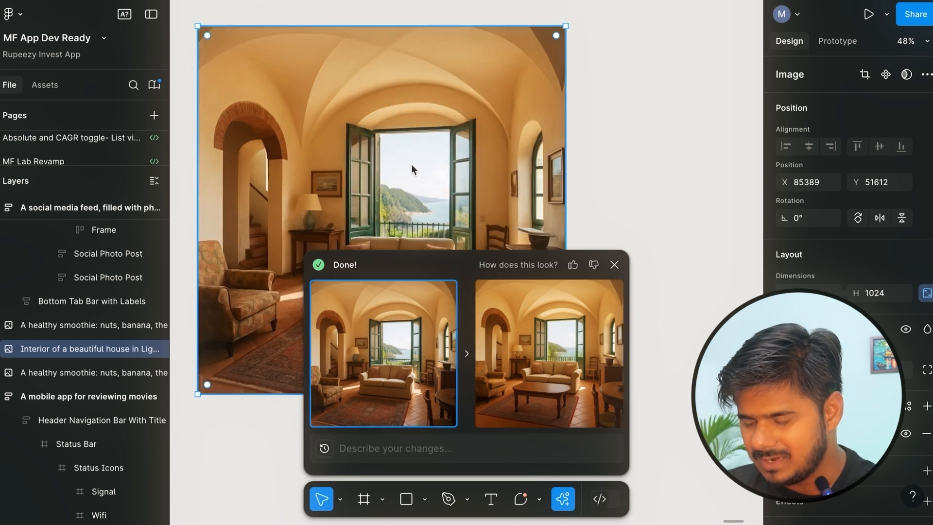
scroll(411, 164, down, 3)
scroll(411, 163, down, 3)
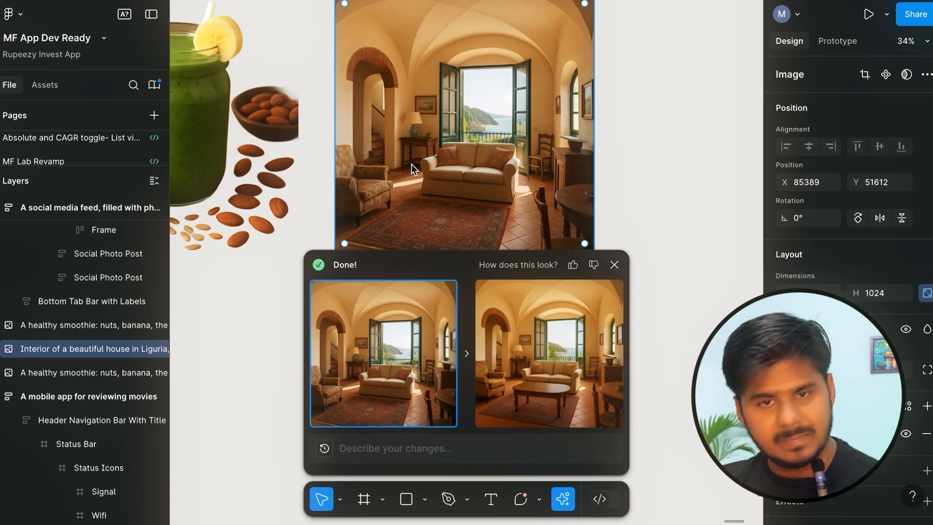
click(506, 366)
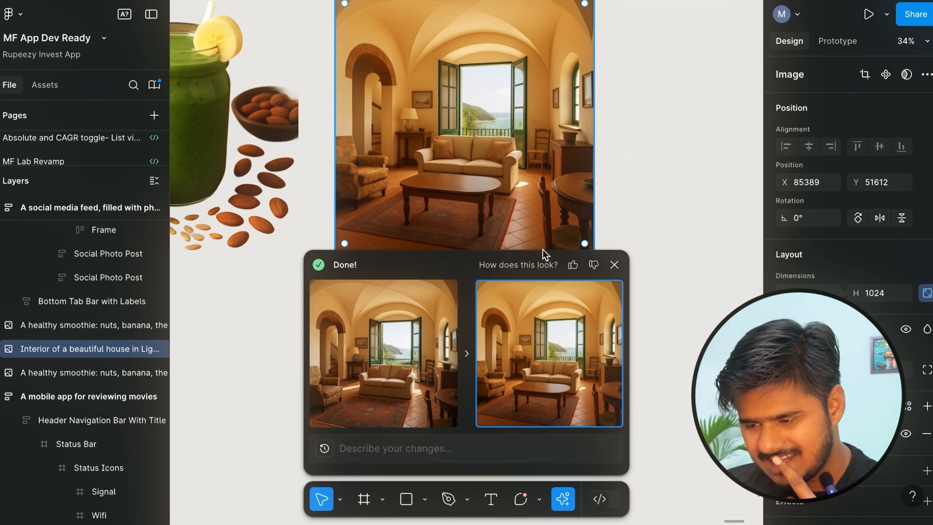
click(574, 265)
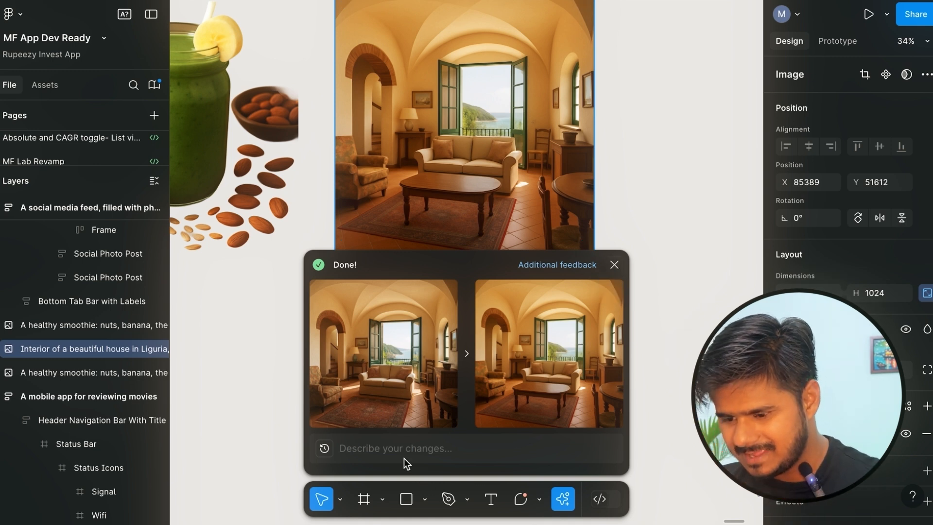
Edit the centre-table interior image with the prompt "add a curtain in the window".
click(386, 446)
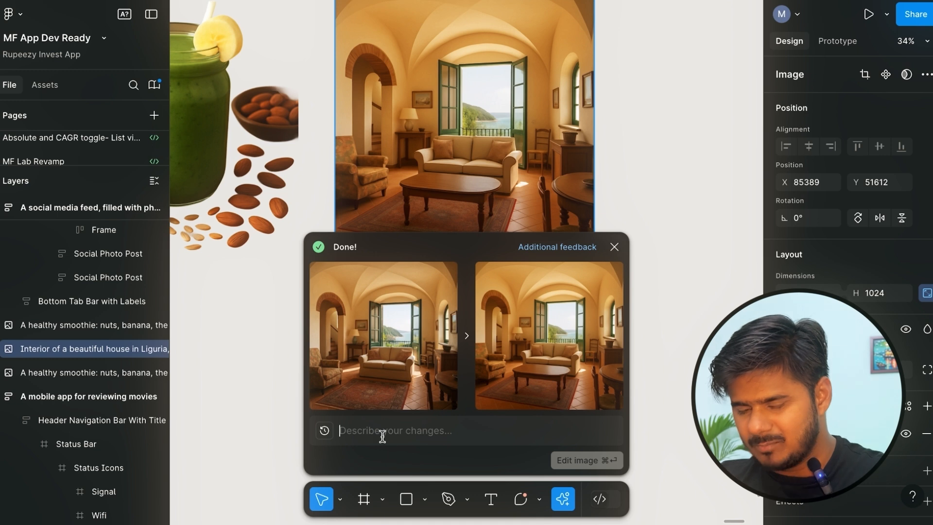
text(ada)
key(BackSpace)
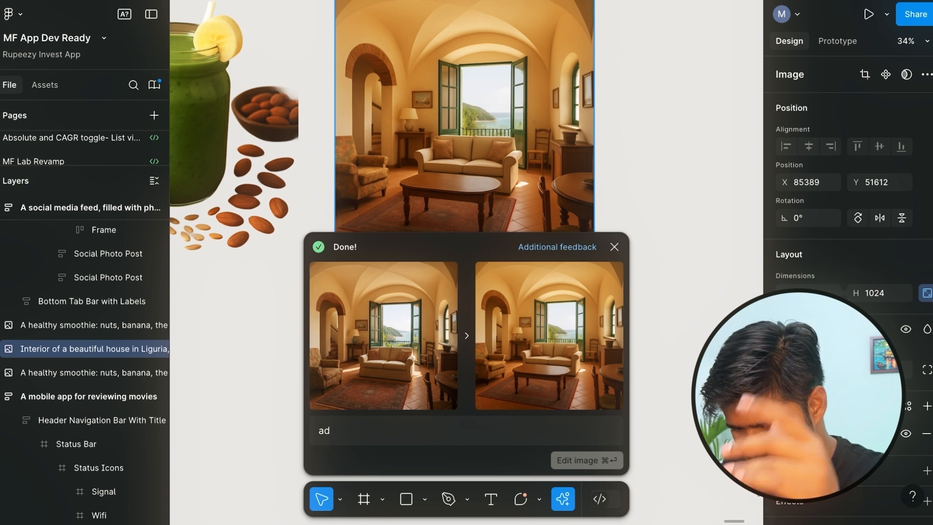
text(a )
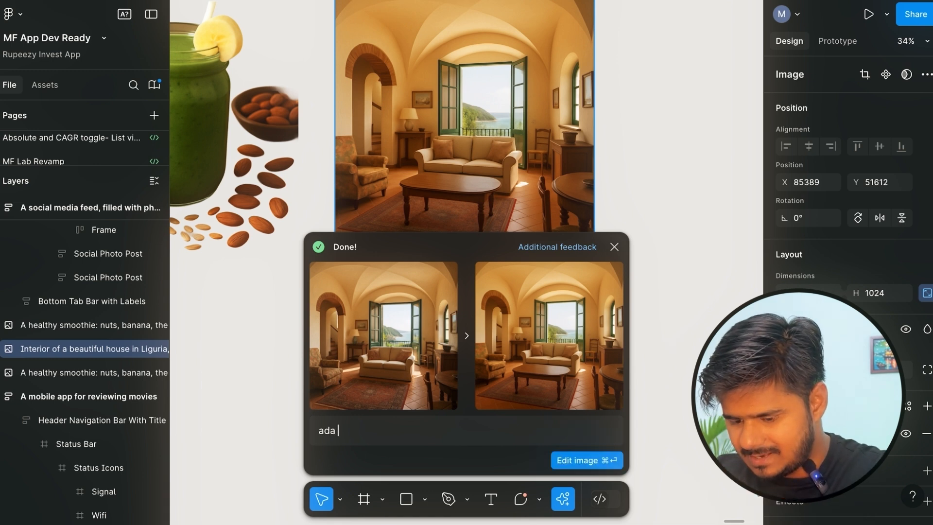
text(acurtain in the)
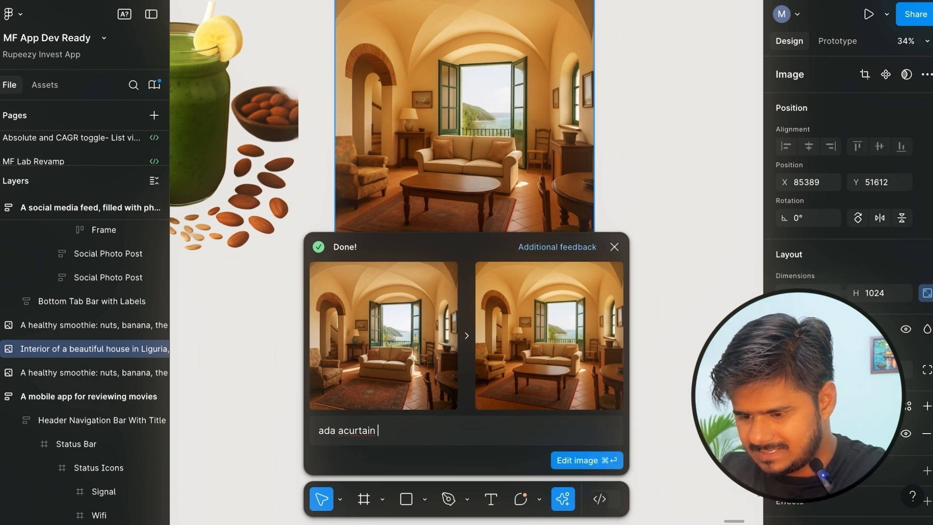
click(343, 431)
key(BackSpace)
text(dd)
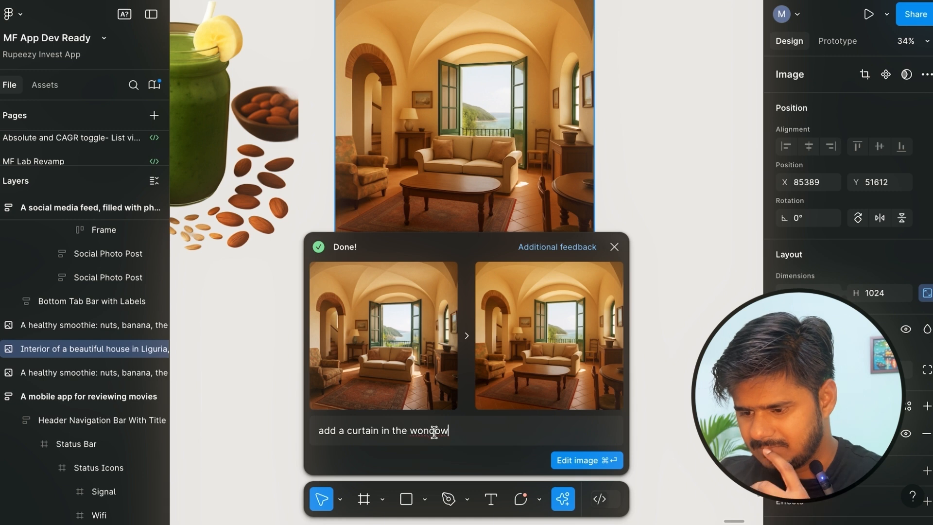
click(420, 431)
key(BackSpace)
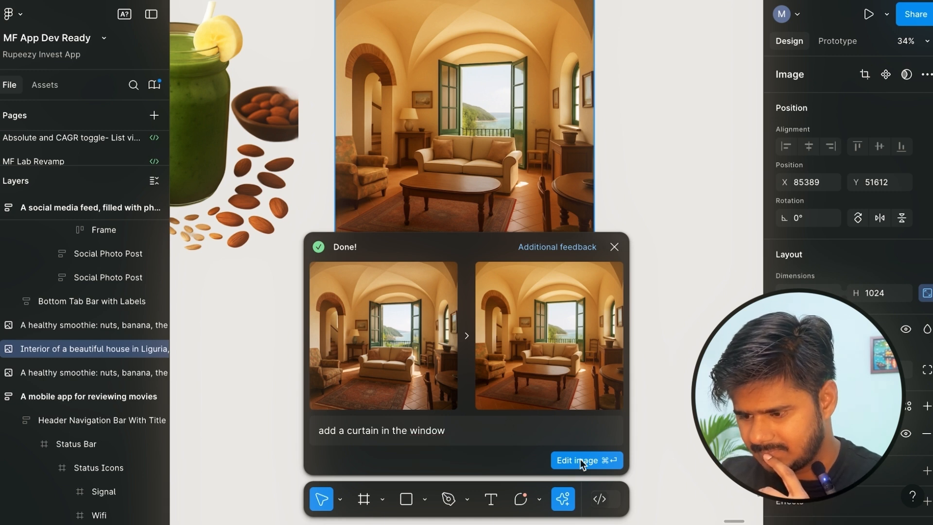
click(583, 462)
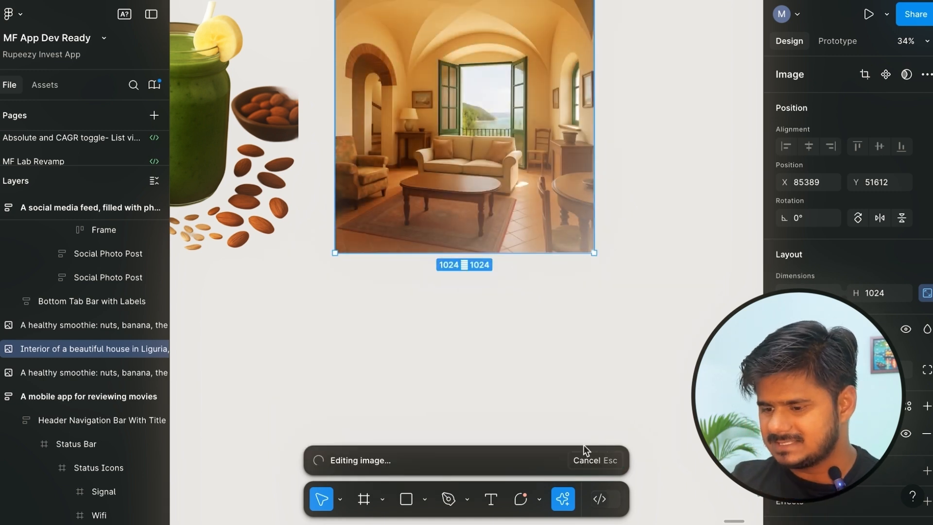
Compare the interior images before and after the curtain edit, leaving the curtain version active.
scroll(485, 330, up, 3)
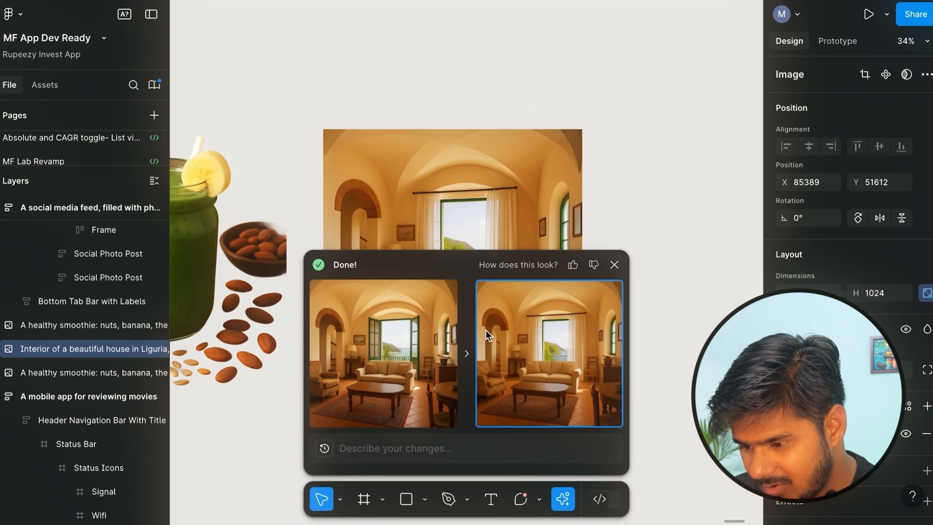
click(409, 356)
scroll(432, 186, down, 1)
scroll(432, 186, down, 5)
click(540, 324)
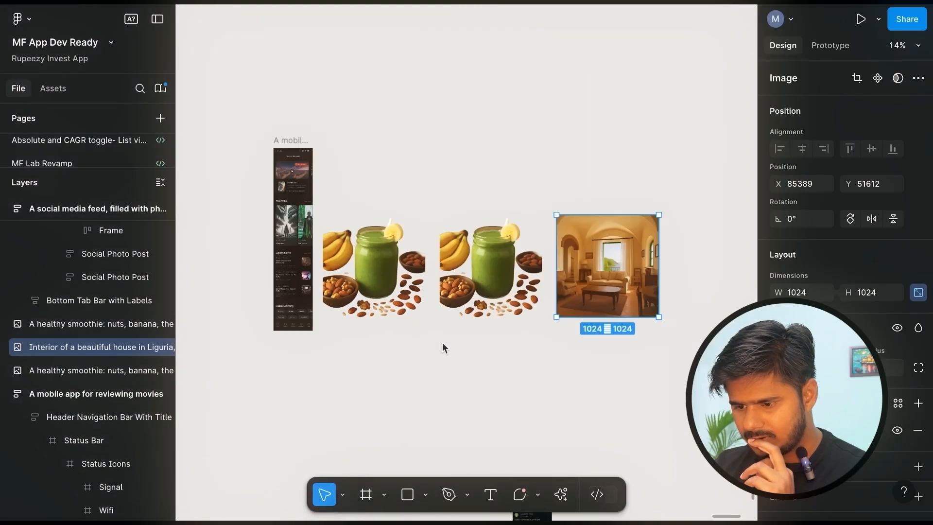
Run the Rename layers AI action on the "A mobile app for reviewing movies" frame.
scroll(442, 342, left, 5)
scroll(443, 342, right, 3)
scroll(461, 264, up, 5)
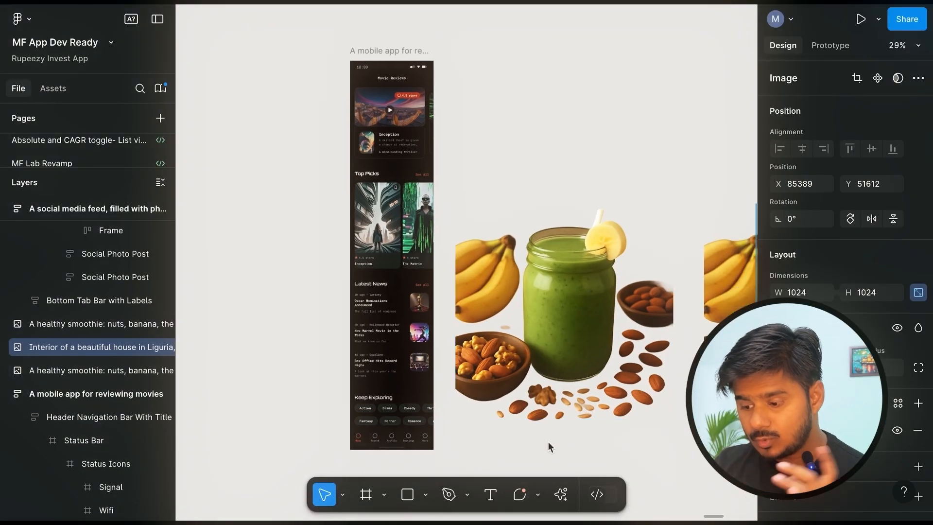
click(560, 496)
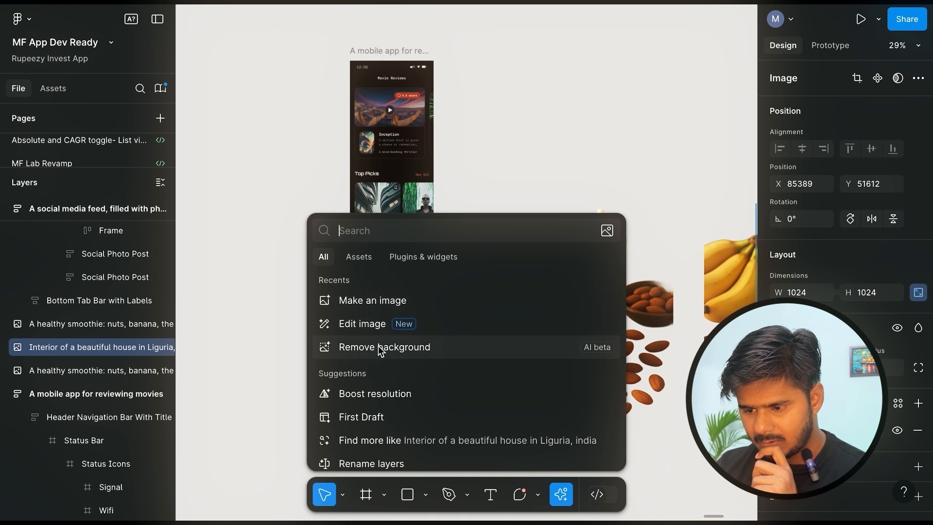
scroll(379, 349, down, 1)
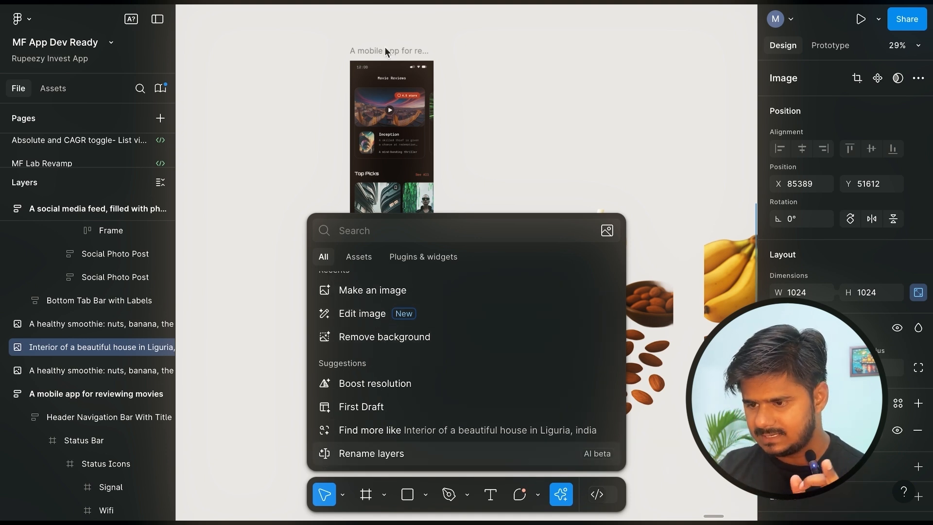
click(359, 66)
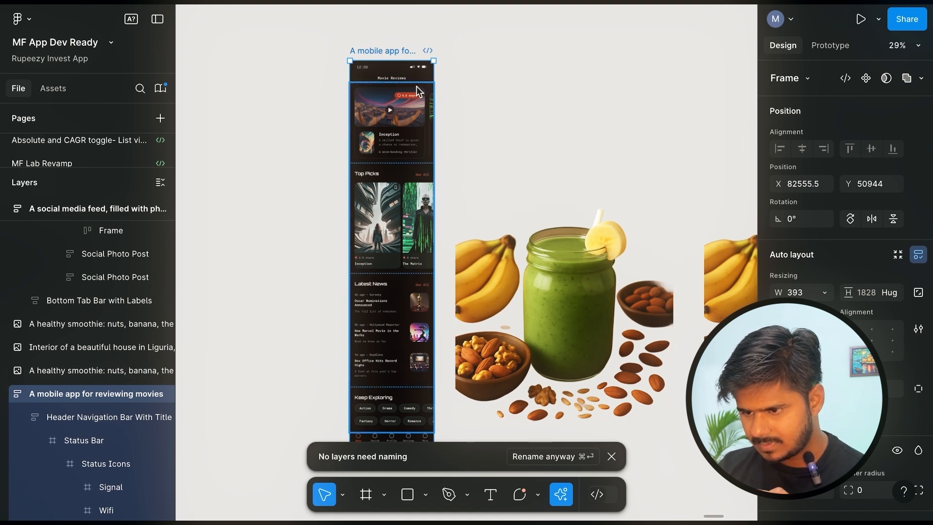
click(356, 42)
click(373, 50)
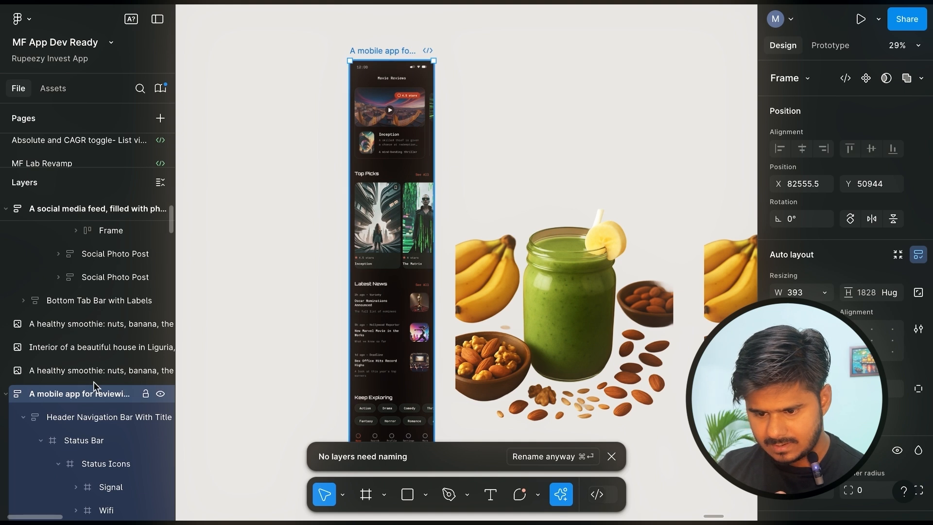
Examine the nested layer names of the movie review app frame, from the status bar to the main content.
scroll(82, 345, down, 4)
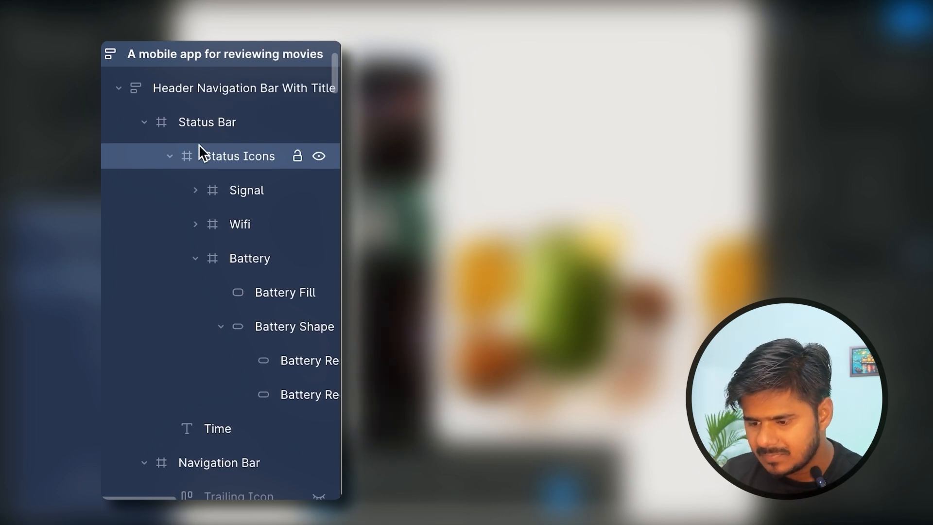
scroll(193, 179, down, 10)
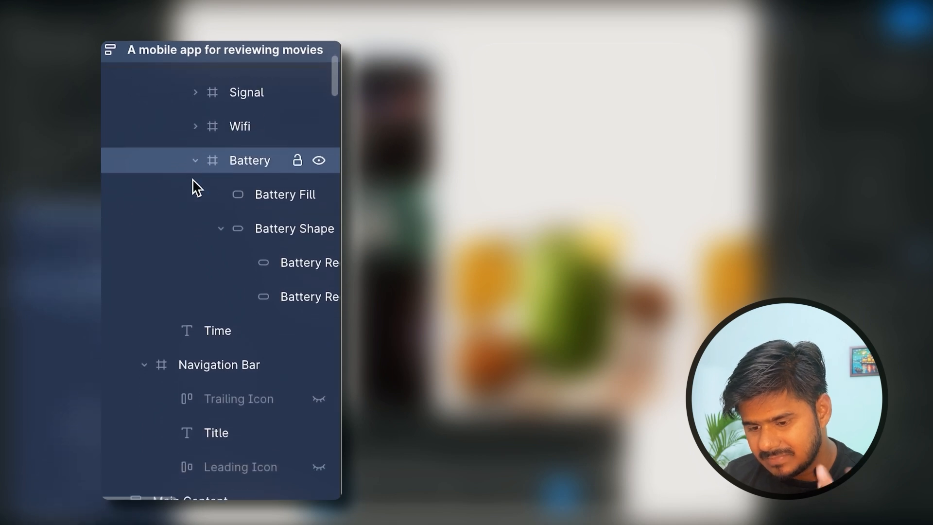
scroll(193, 181, down, 1)
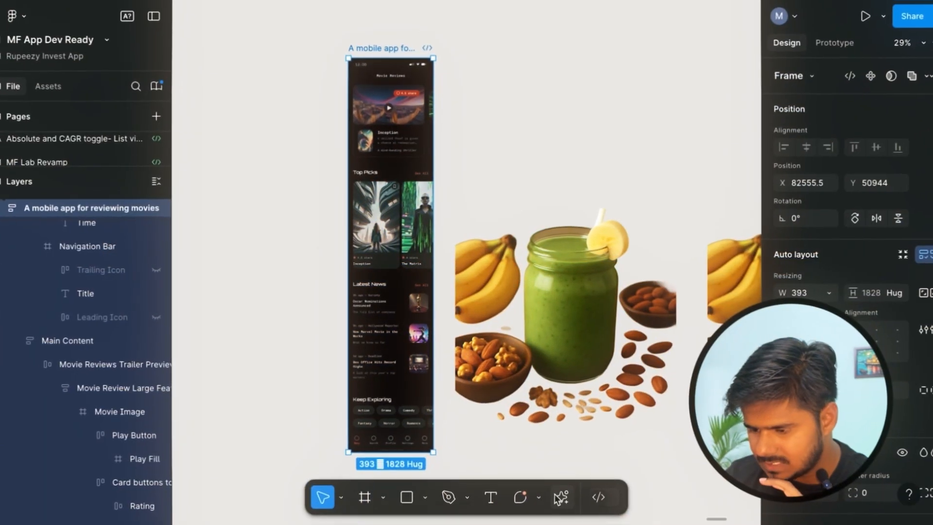
click(561, 498)
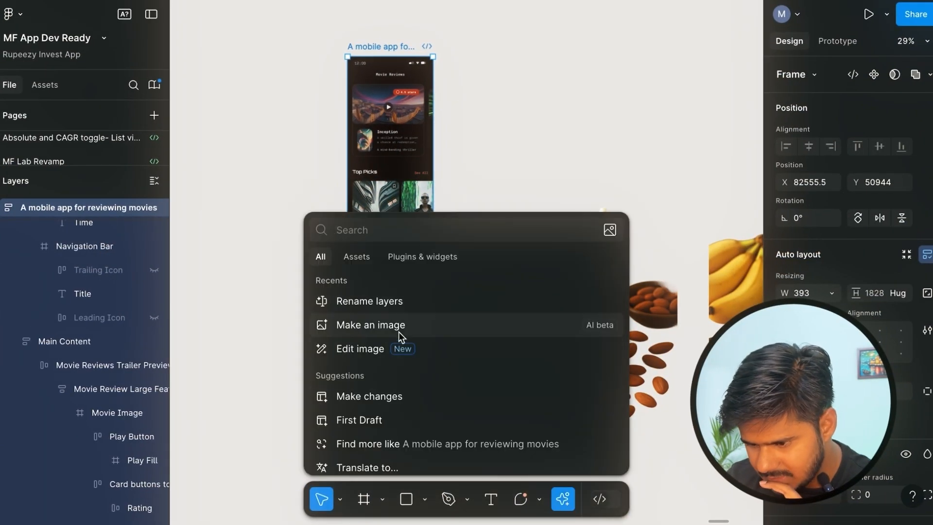
scroll(401, 337, down, 1)
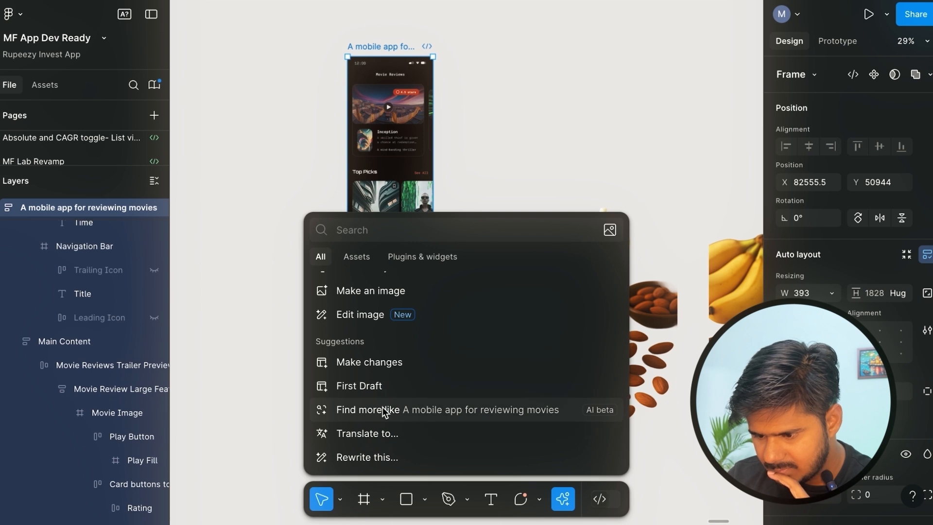
click(490, 166)
Select the second green smoothie image and search for similar designs with the Find more like AI action.
scroll(490, 169, down, 3)
scroll(490, 168, right, 3)
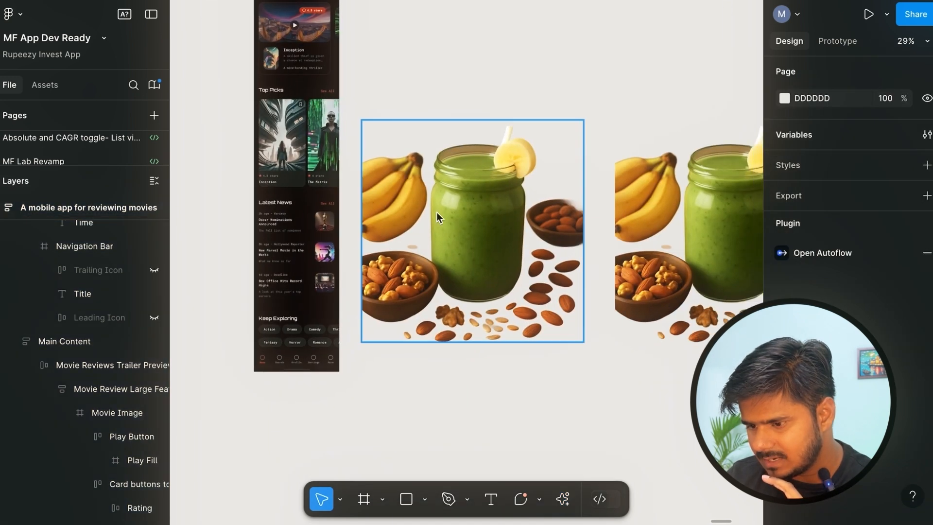
scroll(495, 230, right, 5)
click(479, 232)
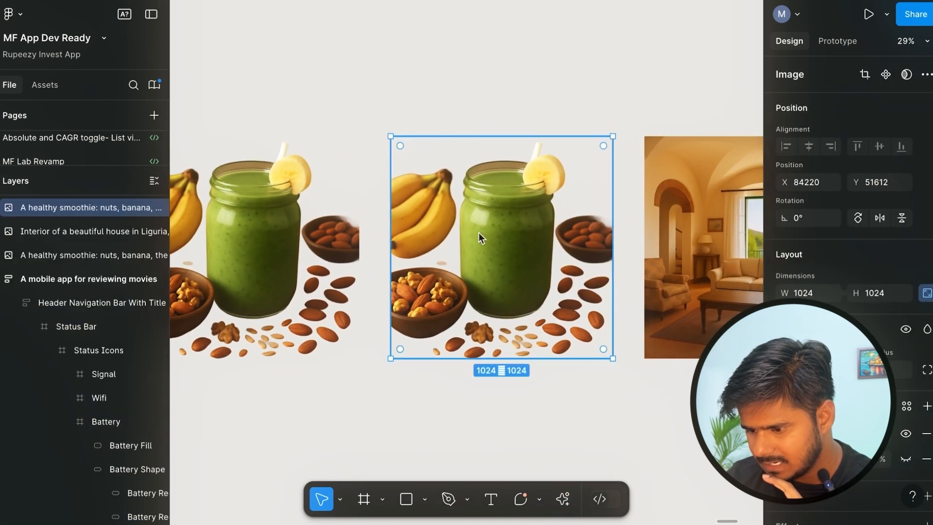
click(563, 498)
scroll(423, 355, down, 1)
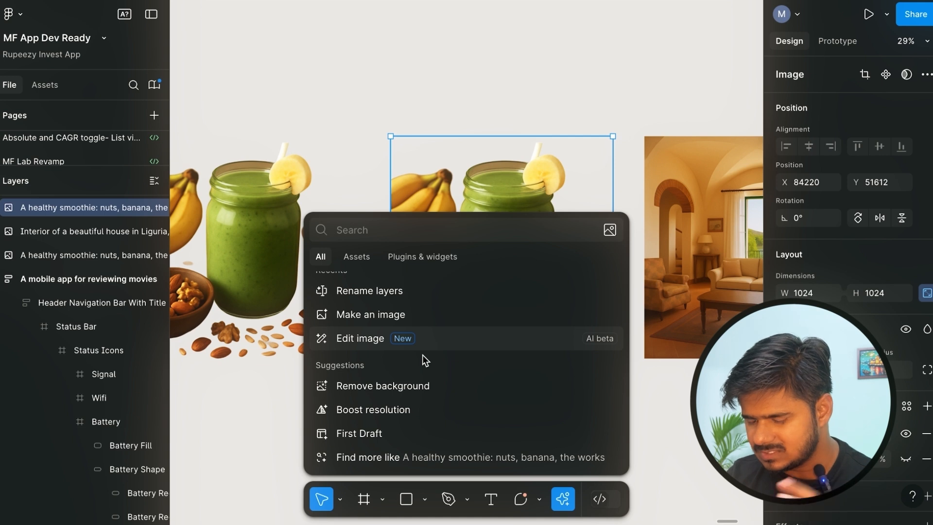
click(445, 457)
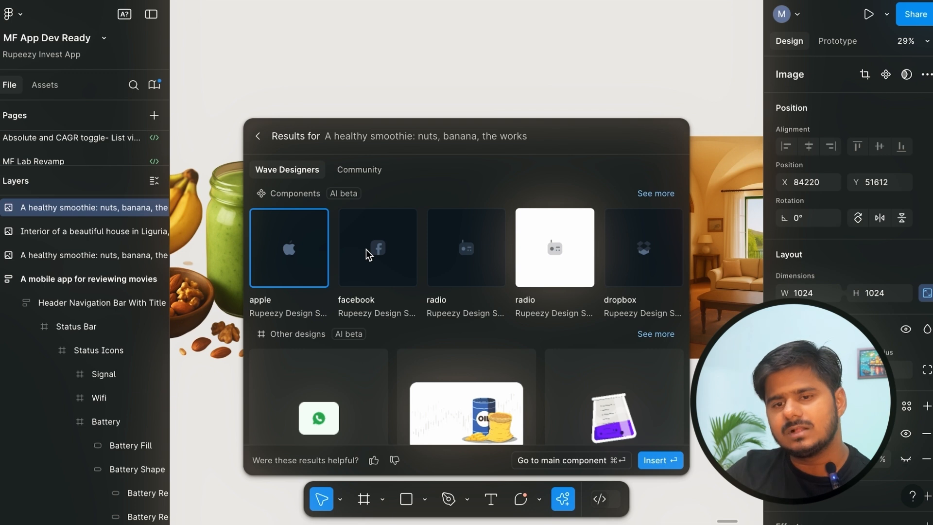
Look through the Wave Designers results for the smoothie image, and browse the Community results down to the 3dicons battery.
scroll(365, 249, down, 3)
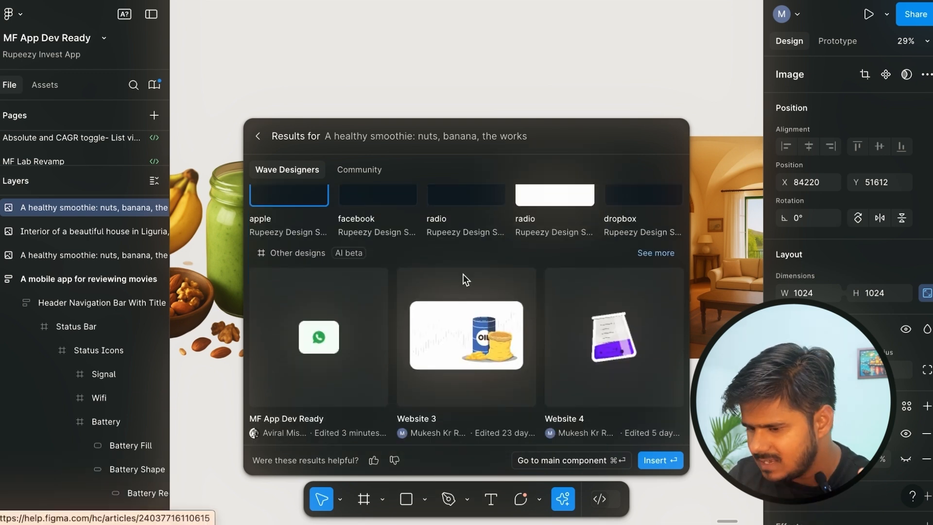
scroll(451, 314, up, 3)
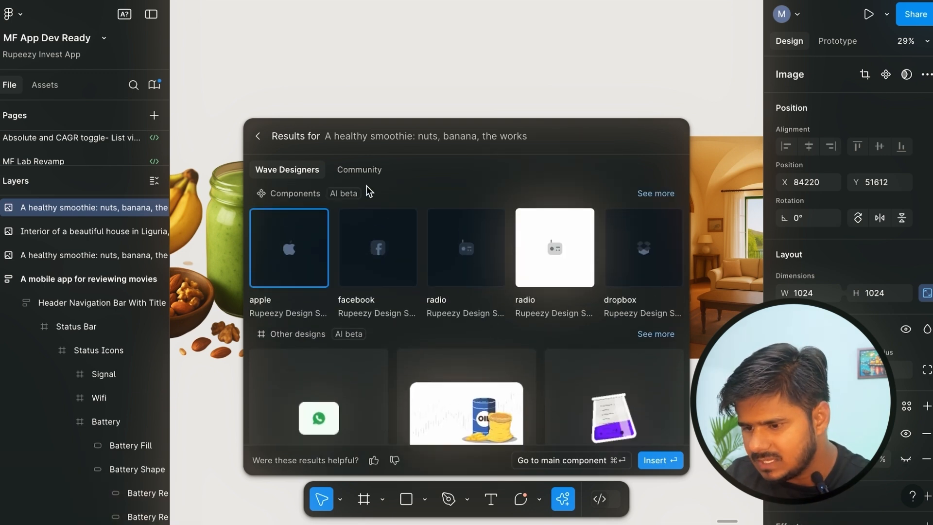
click(358, 169)
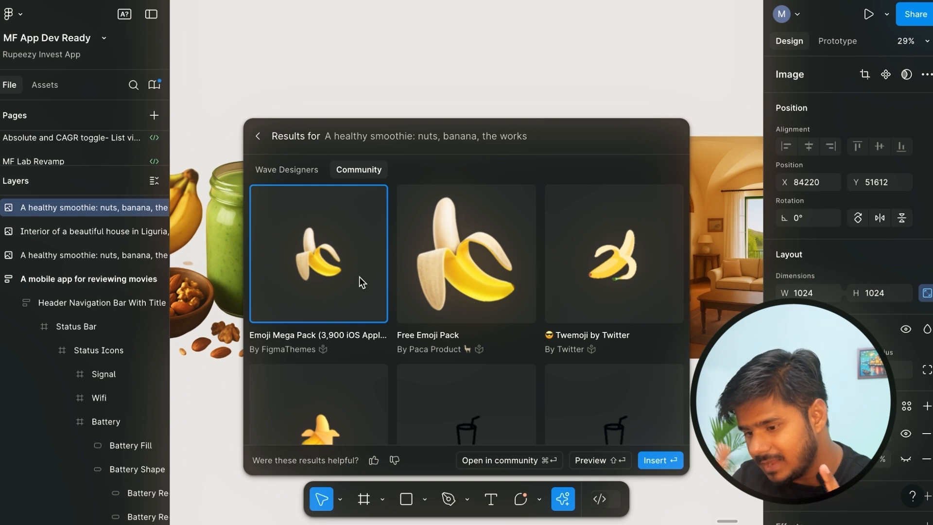
scroll(359, 277, down, 3)
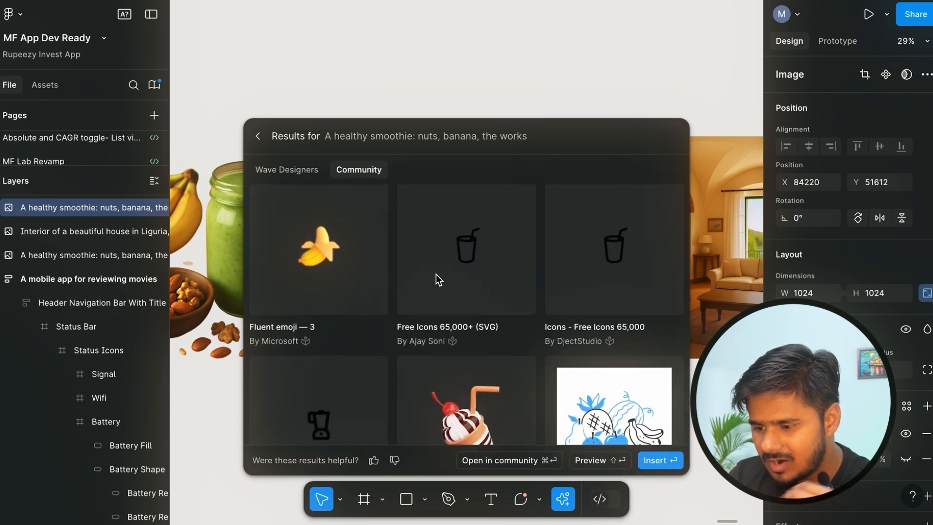
scroll(436, 274, down, 3)
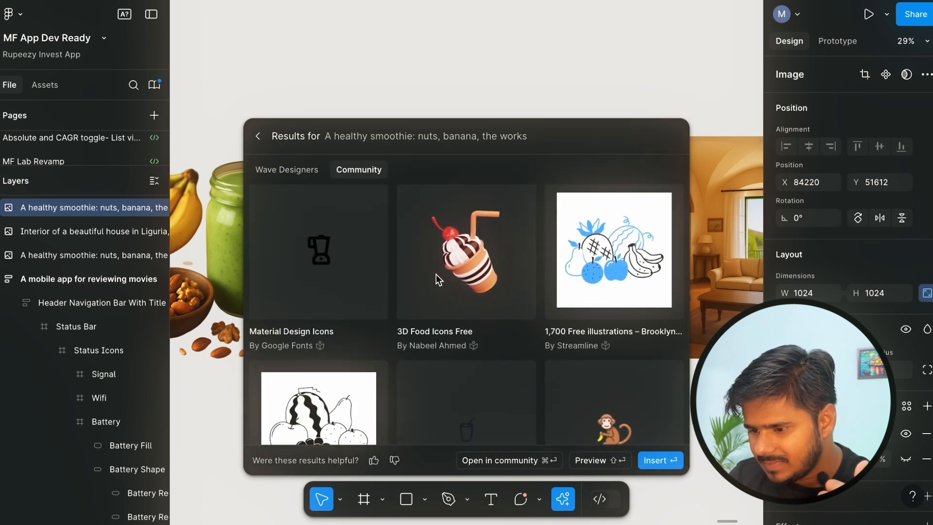
scroll(437, 274, down, 5)
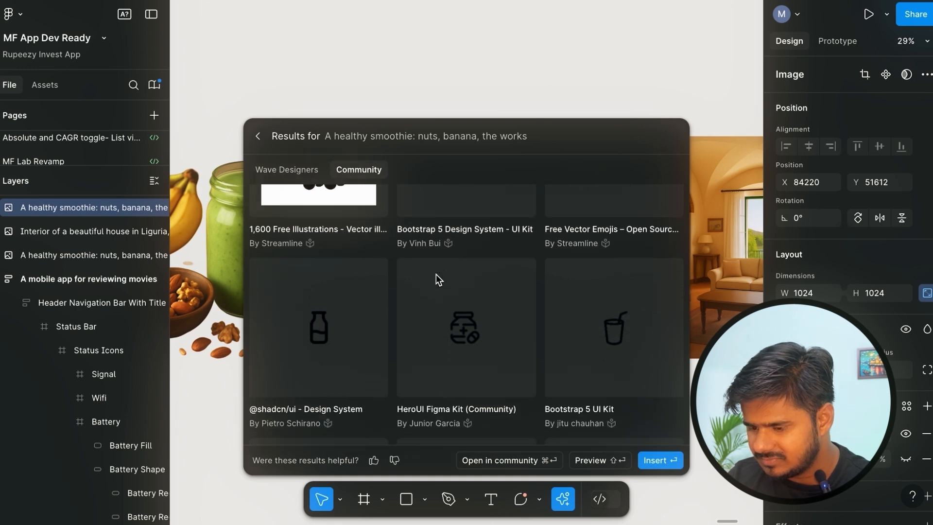
scroll(435, 274, down, 5)
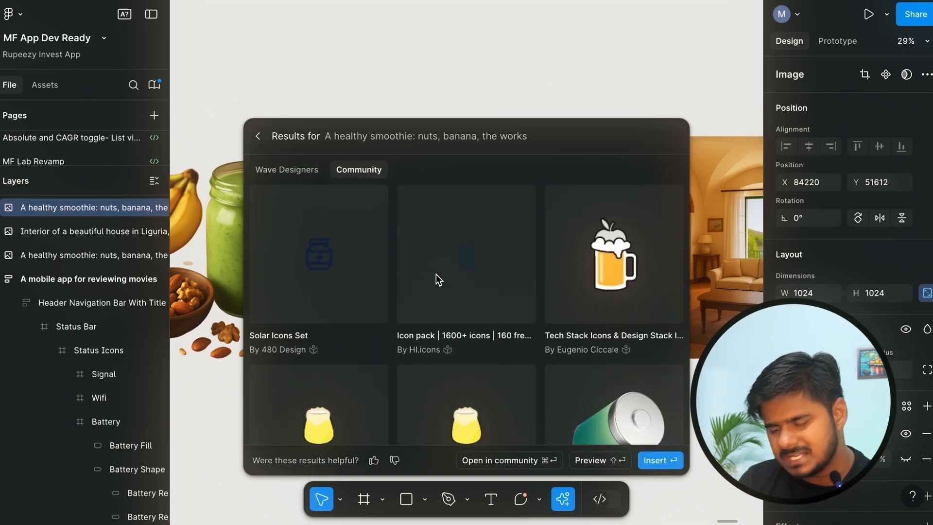
scroll(436, 274, down, 2)
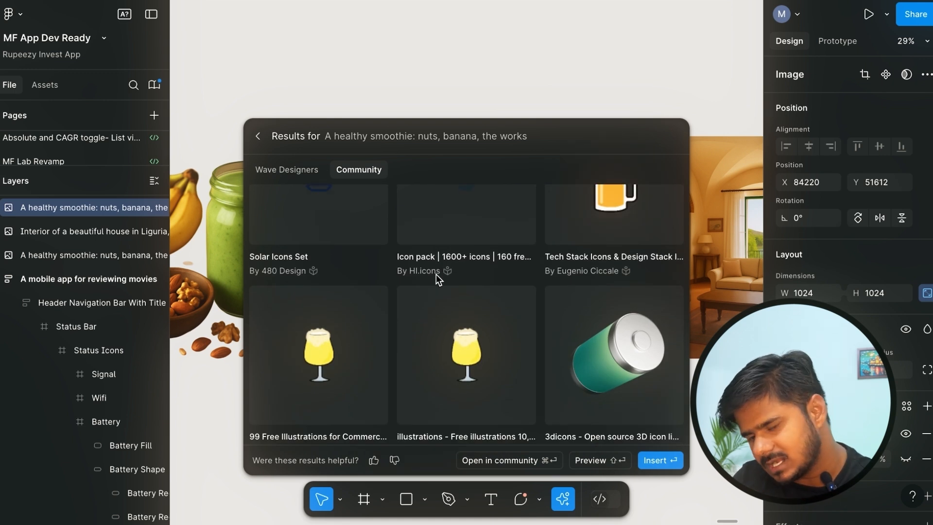
scroll(436, 274, down, 1)
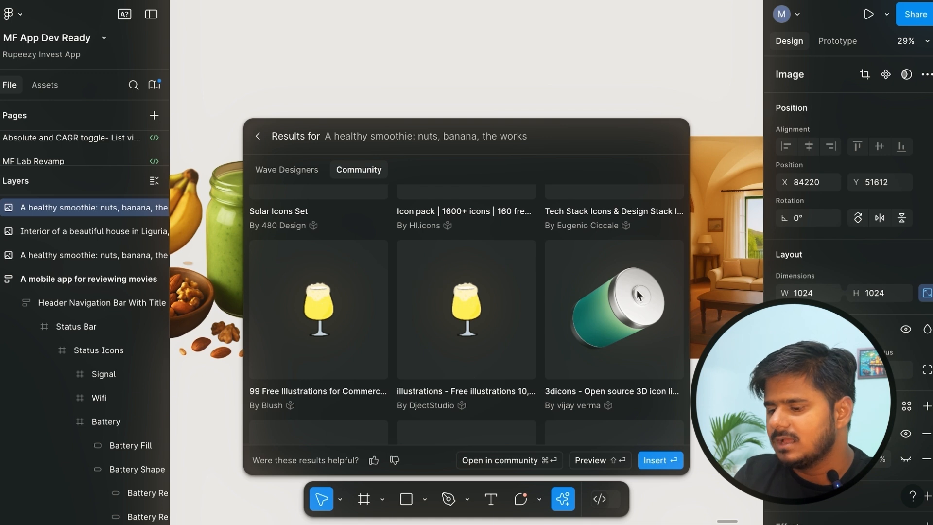
Insert the green 3dicons battery image and move it to the empty canvas below the smoothie images, at about X 84004, Y 52860.
click(608, 305)
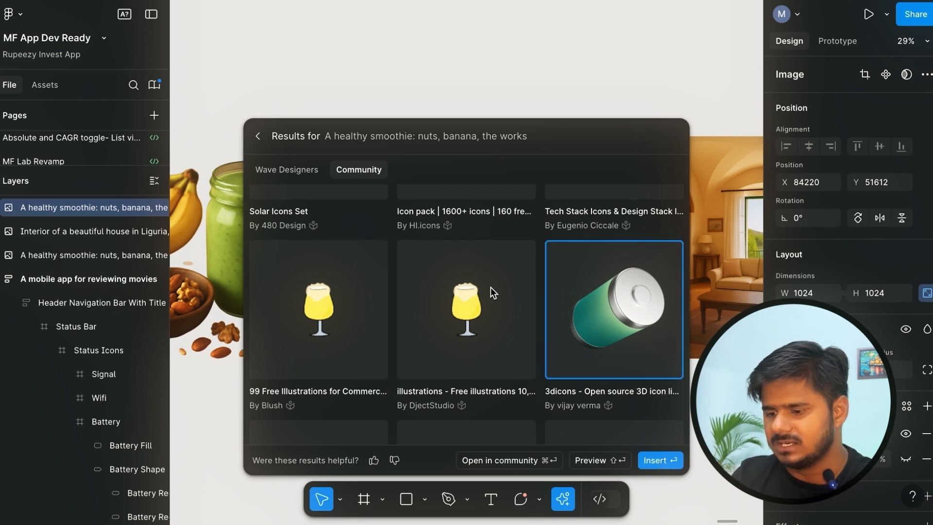
key(Return)
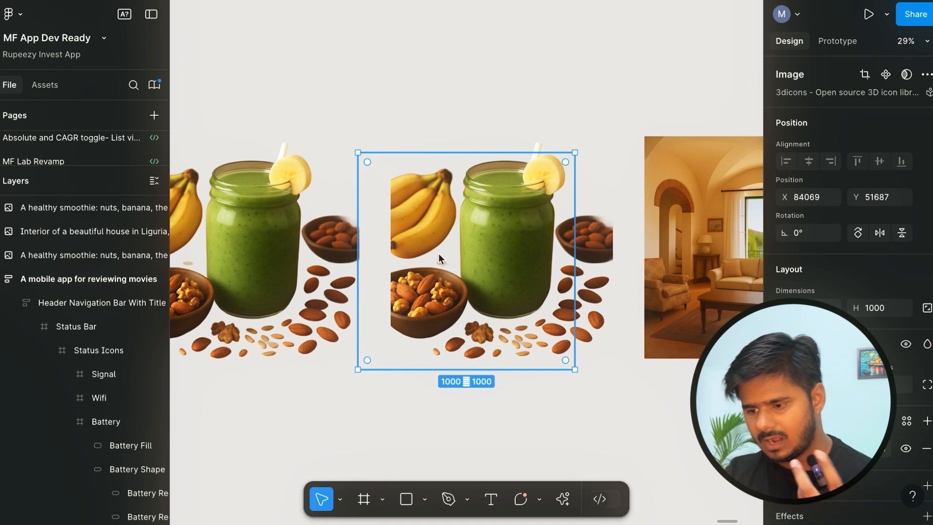
scroll(438, 253, down, 4)
drag(422, 217, 407, 377)
scroll(494, 333, down, 3)
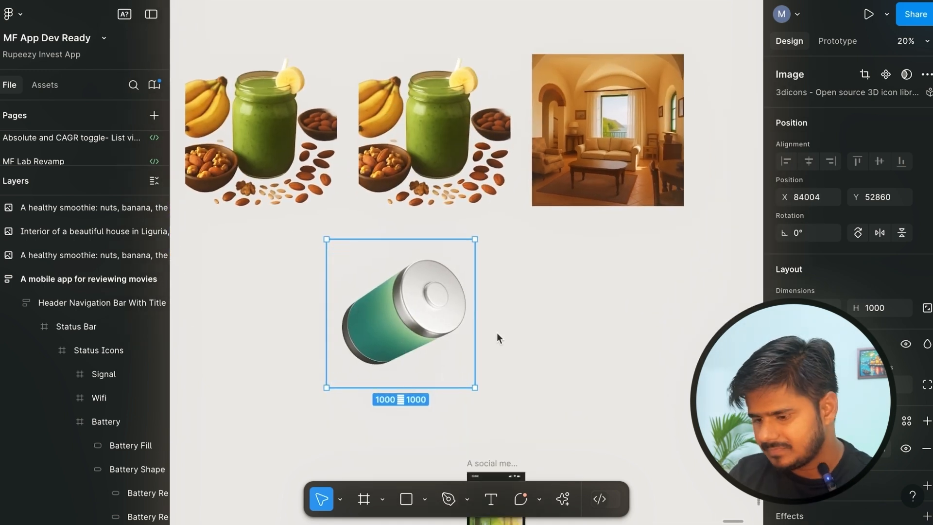